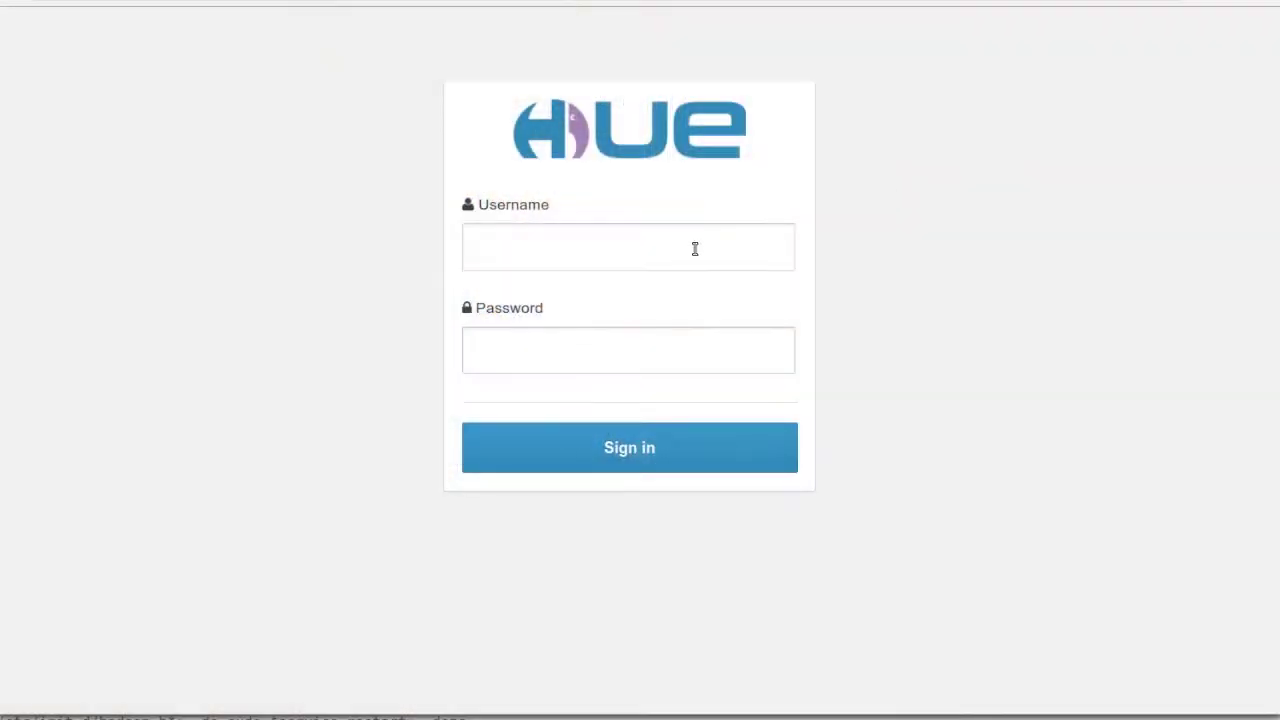
Enter the Hue username and move to the password field.
type("ro")
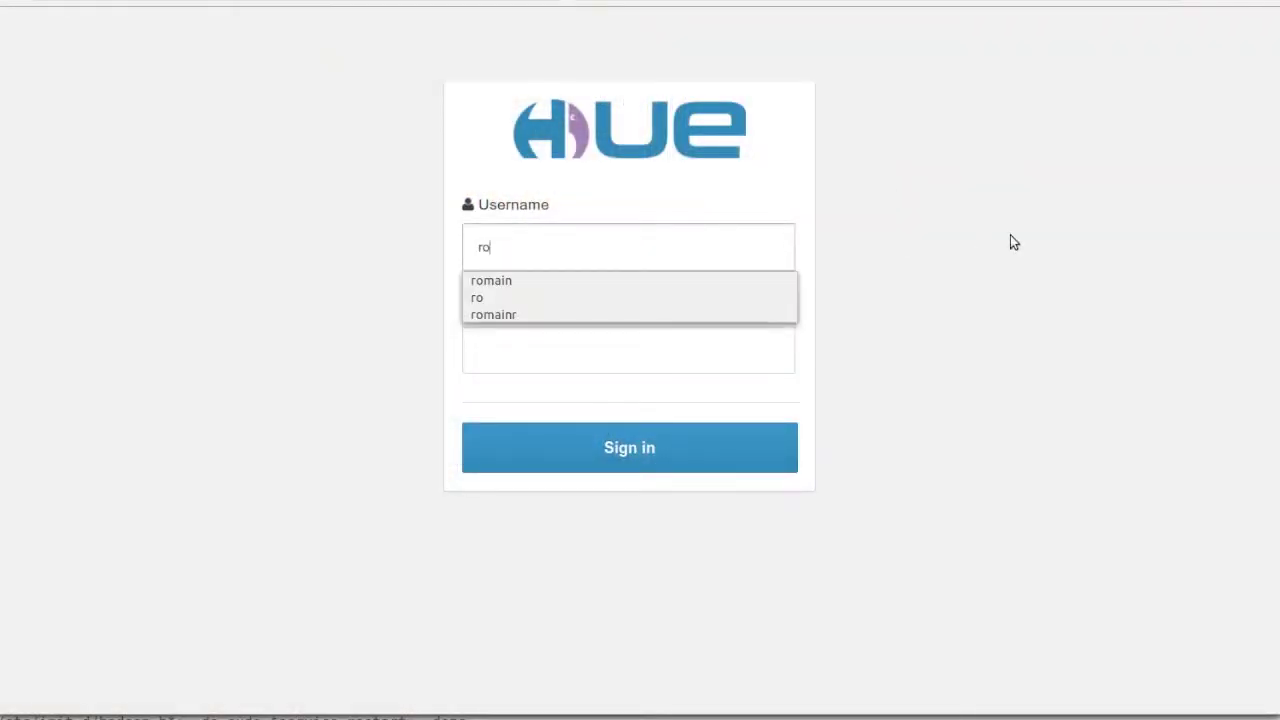
key("Tab")
Enter the password, sign in, and create a new coordinator from Oozie's Coordinators list.
type("ro")
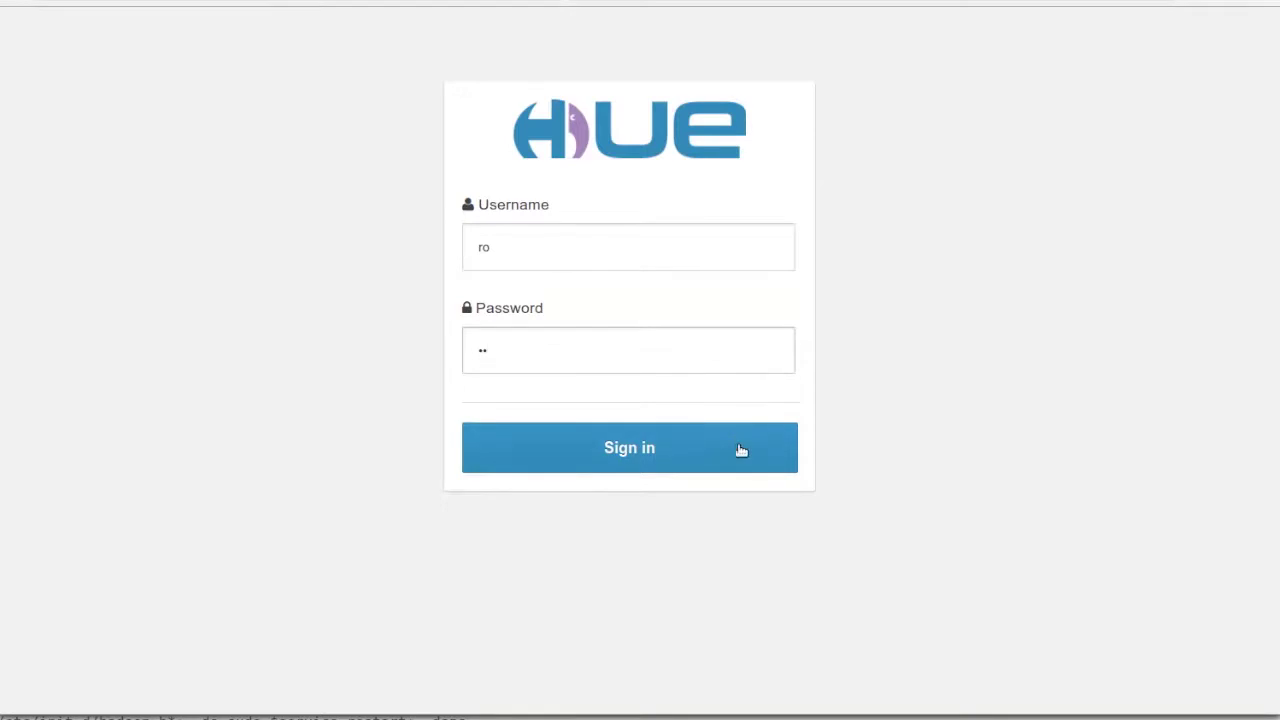
left_click(737, 449)
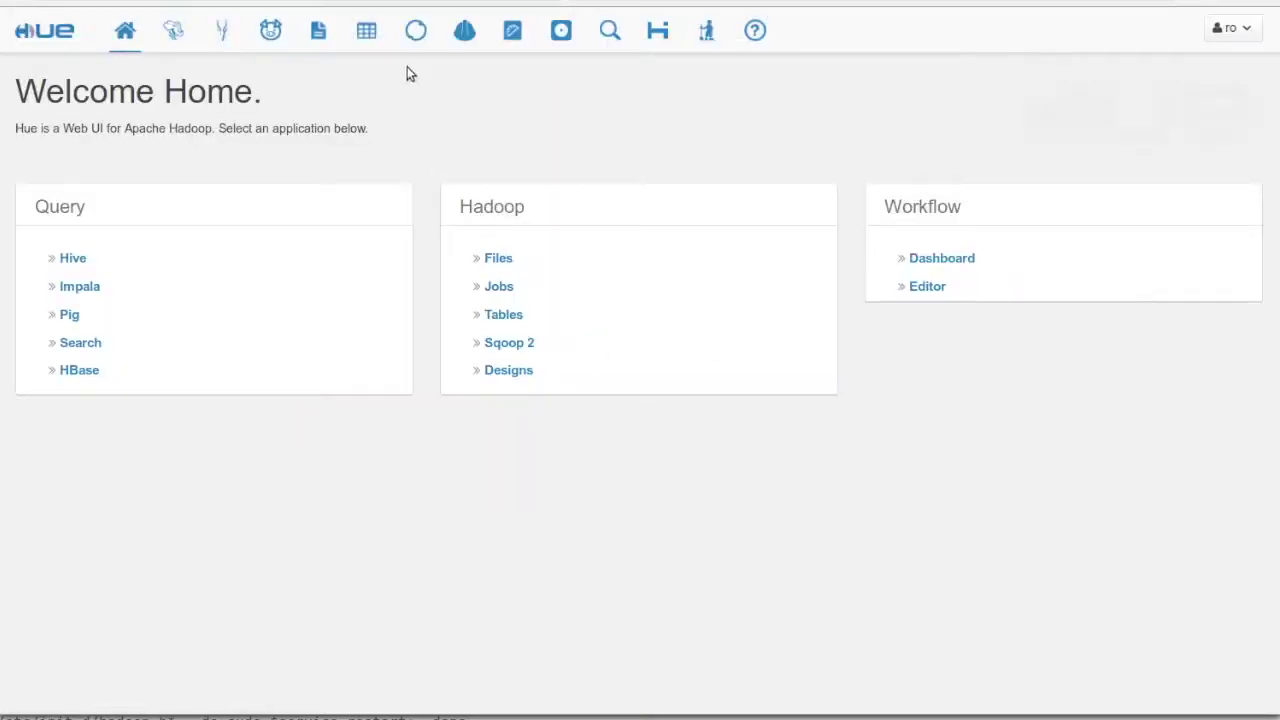
left_click(551, 37)
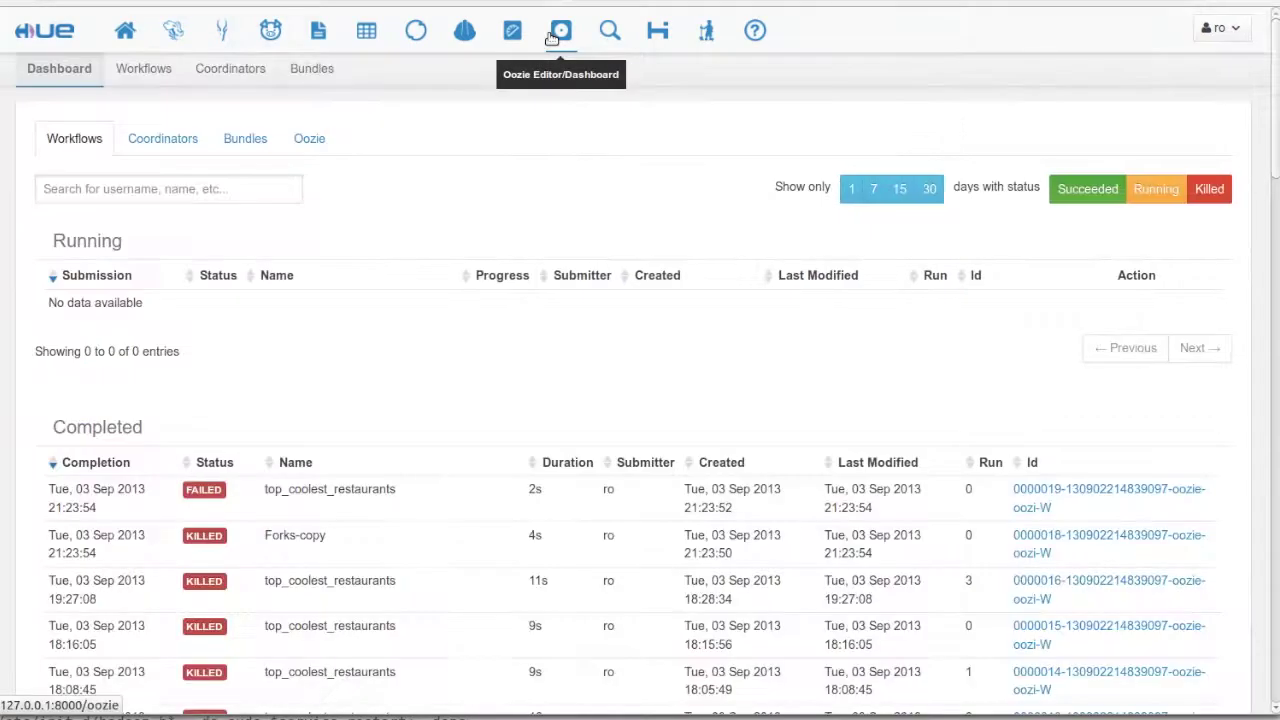
left_click(233, 78)
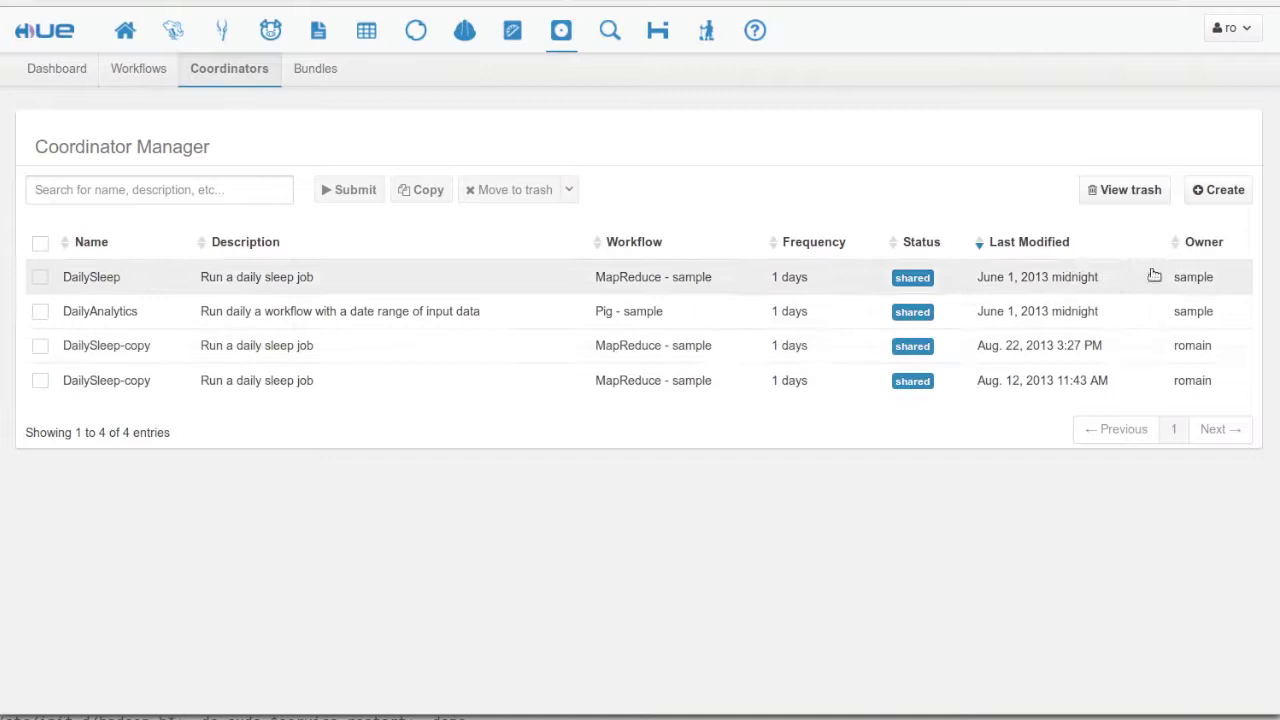
left_click(1220, 192)
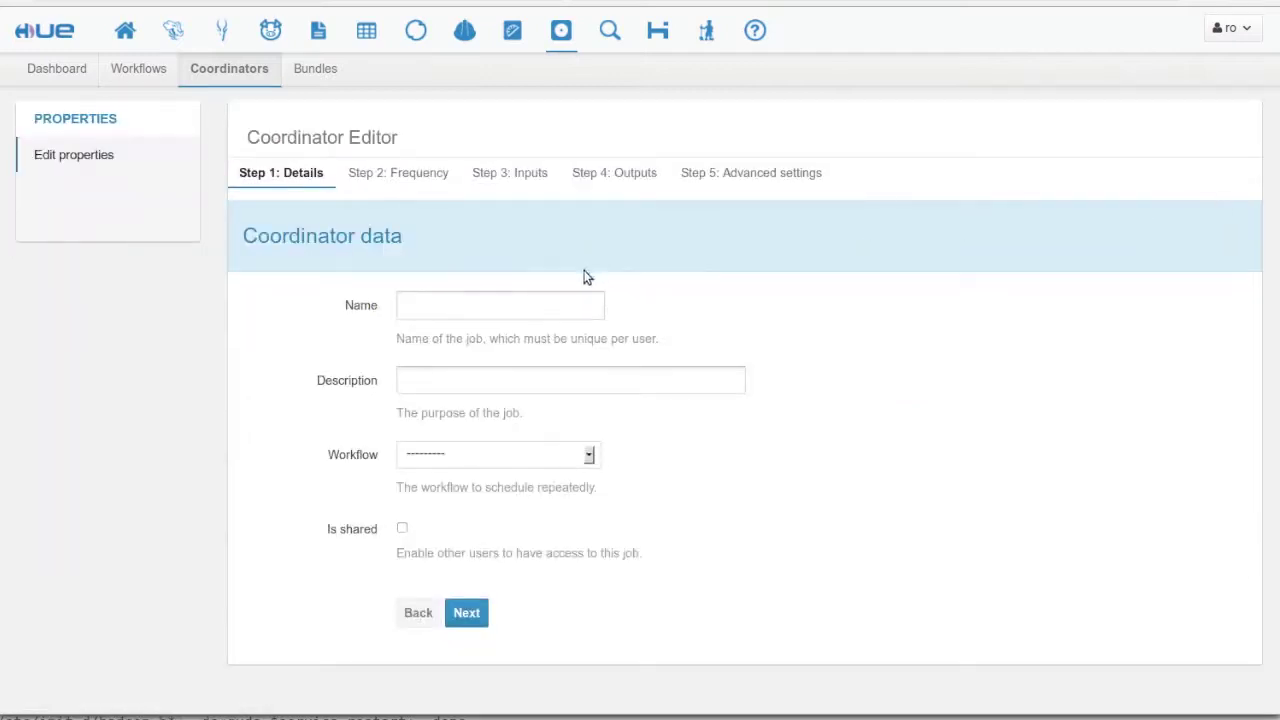
Name the coordinator daily_top, describe it 'Daily top cool restaurants', and choose the top_coolest_restaurants workflow.
left_click(546, 293)
type("daily")
type("_top")
type("Da")
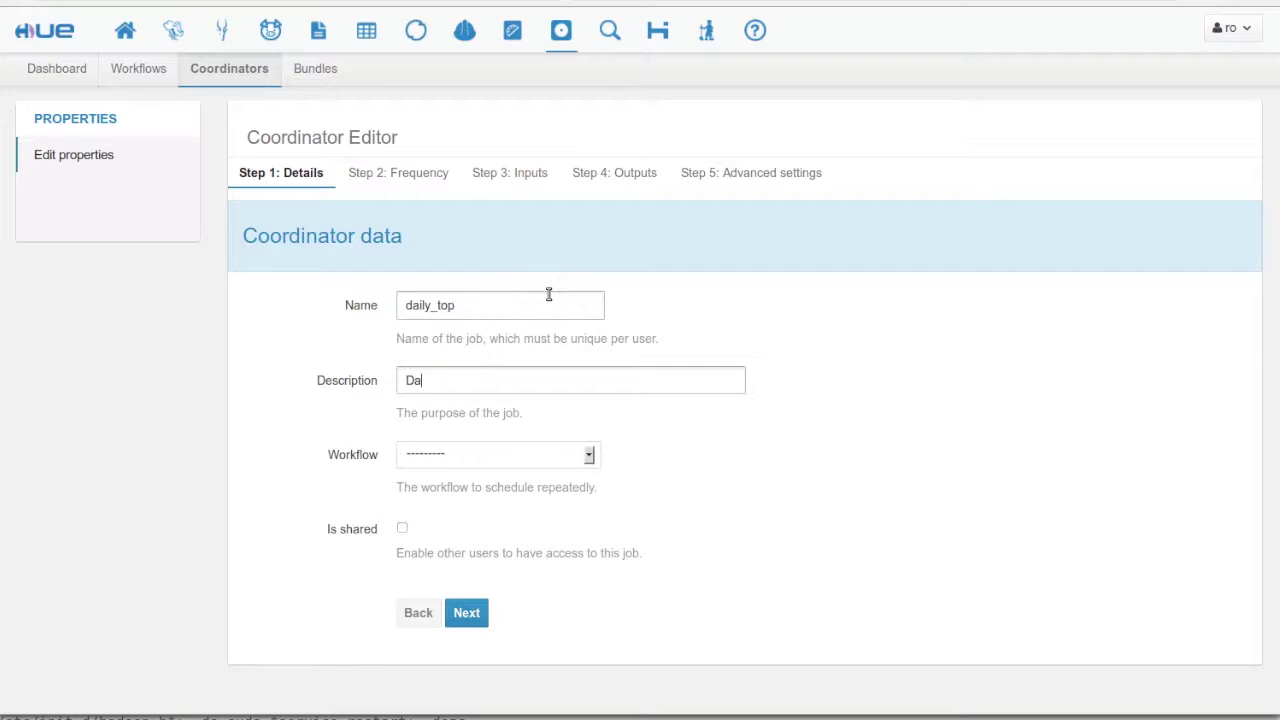
type("ily top cool restaurants")
left_click(543, 457)
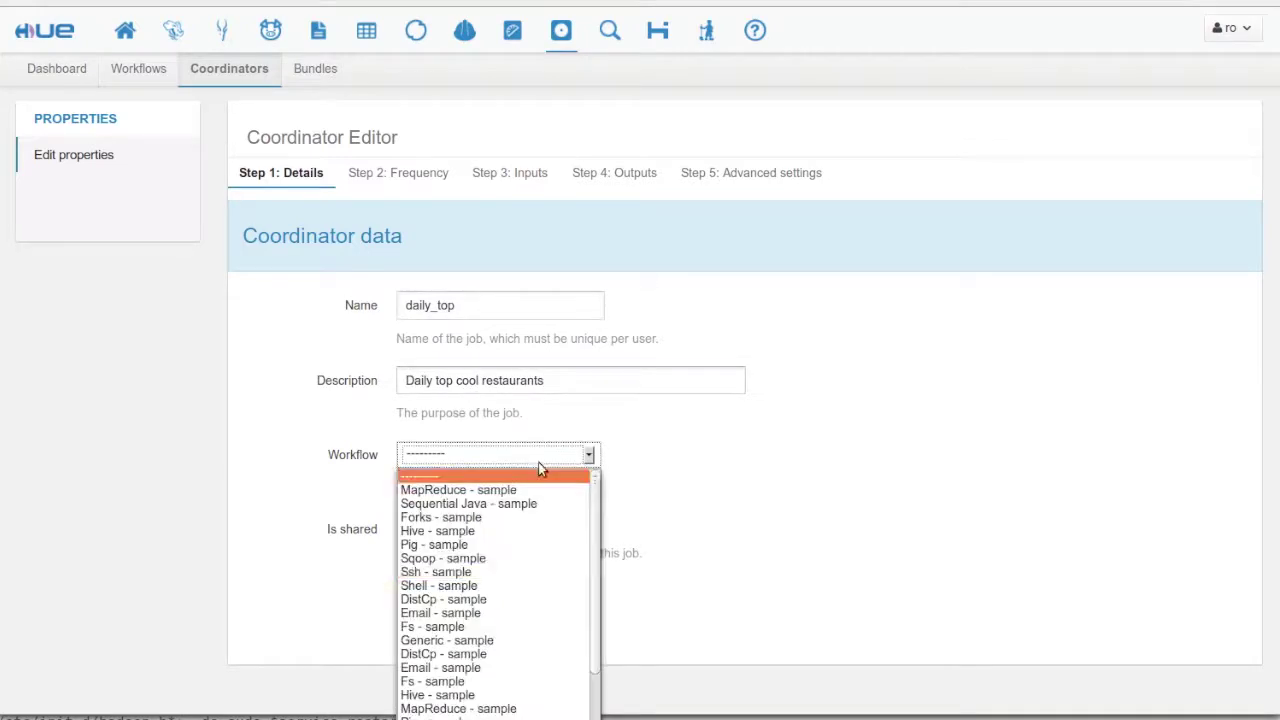
scroll(498, 700, "down", 3)
left_click(494, 711)
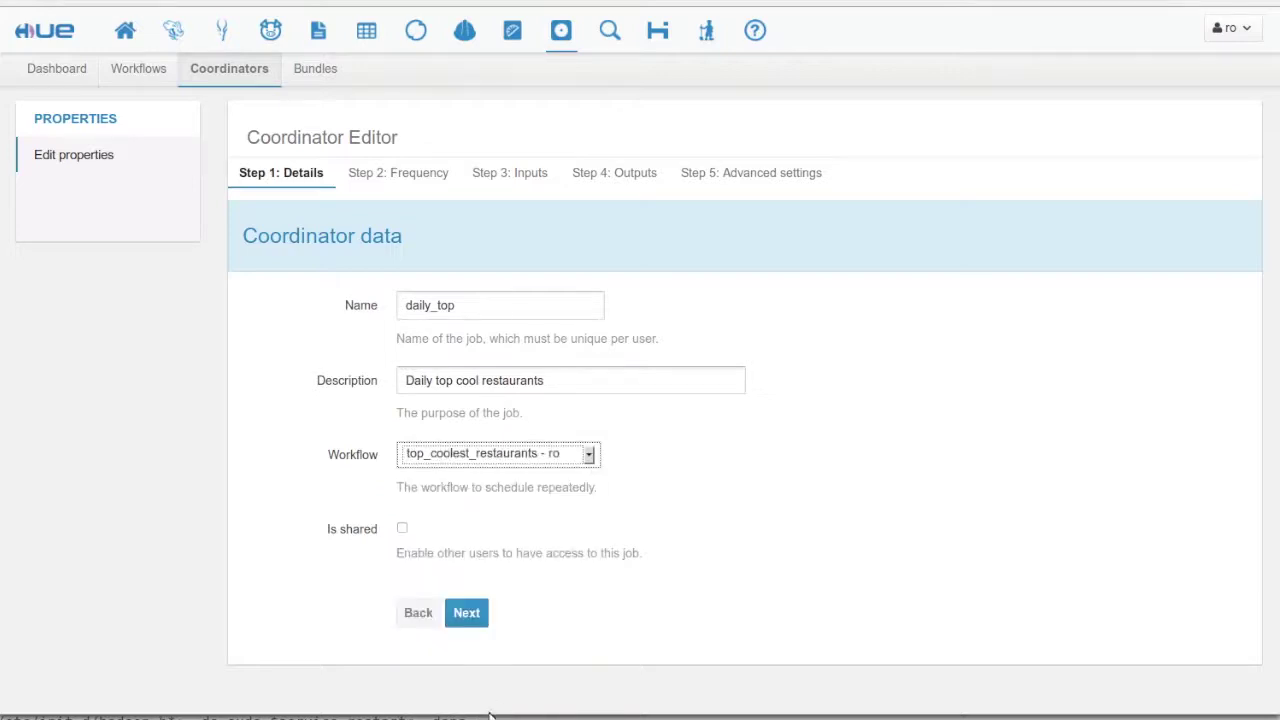
Set the coordinator start to 01/03/2012 at 12:00 PM.
left_click(466, 614)
left_click(511, 398)
double_click(514, 431)
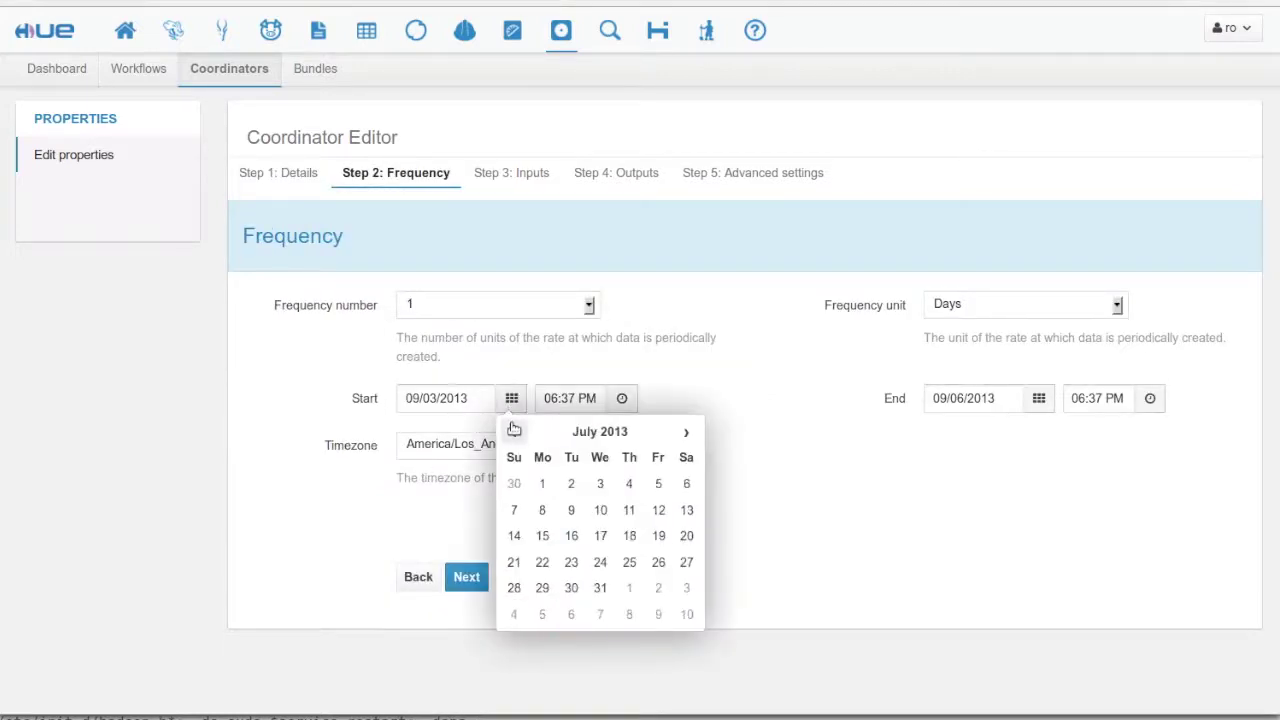
double_click(514, 431)
double_click(514, 431)
double_click(514, 431)
double_click(514, 431)
triple_click(514, 431)
triple_click(514, 431)
double_click(514, 431)
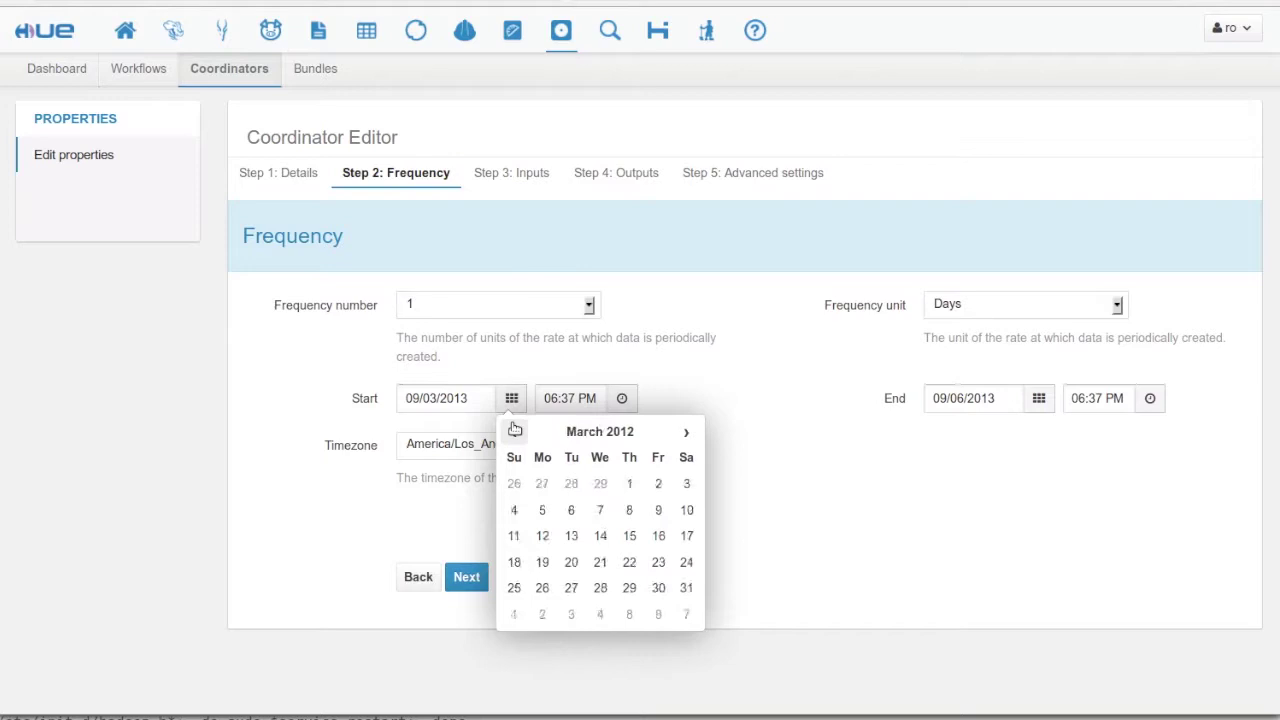
triple_click(514, 431)
left_click(686, 431)
left_click(571, 510)
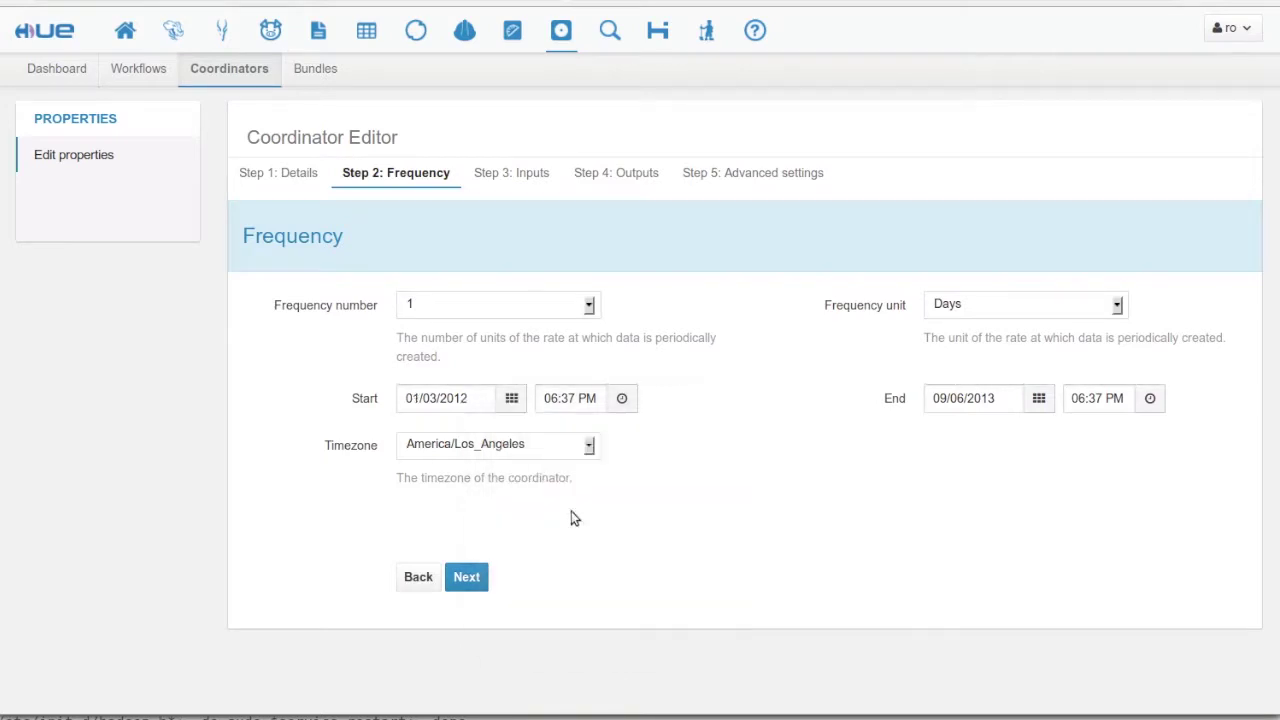
left_click(621, 398)
triple_click(561, 438)
double_click(561, 438)
double_click(612, 438)
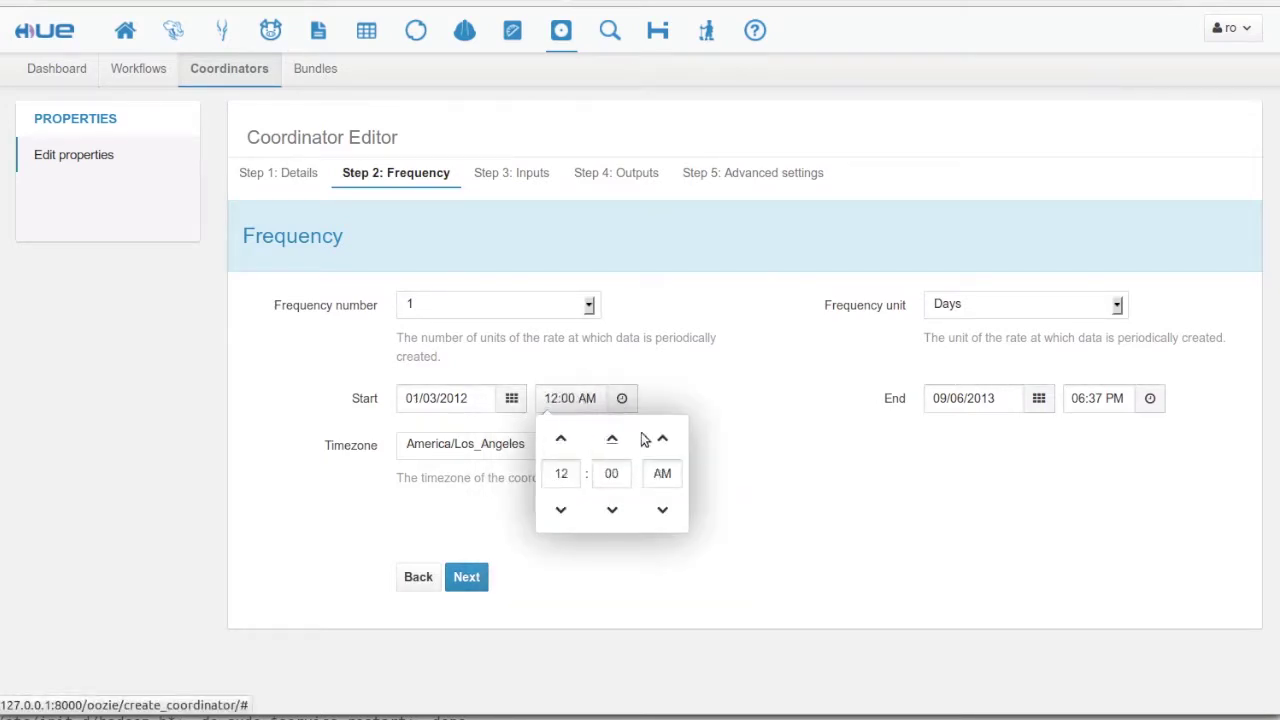
left_click(662, 440)
left_click(756, 443)
Set the coordinator end to 01/31/2012 at 12:00 PM.
left_click(1039, 398)
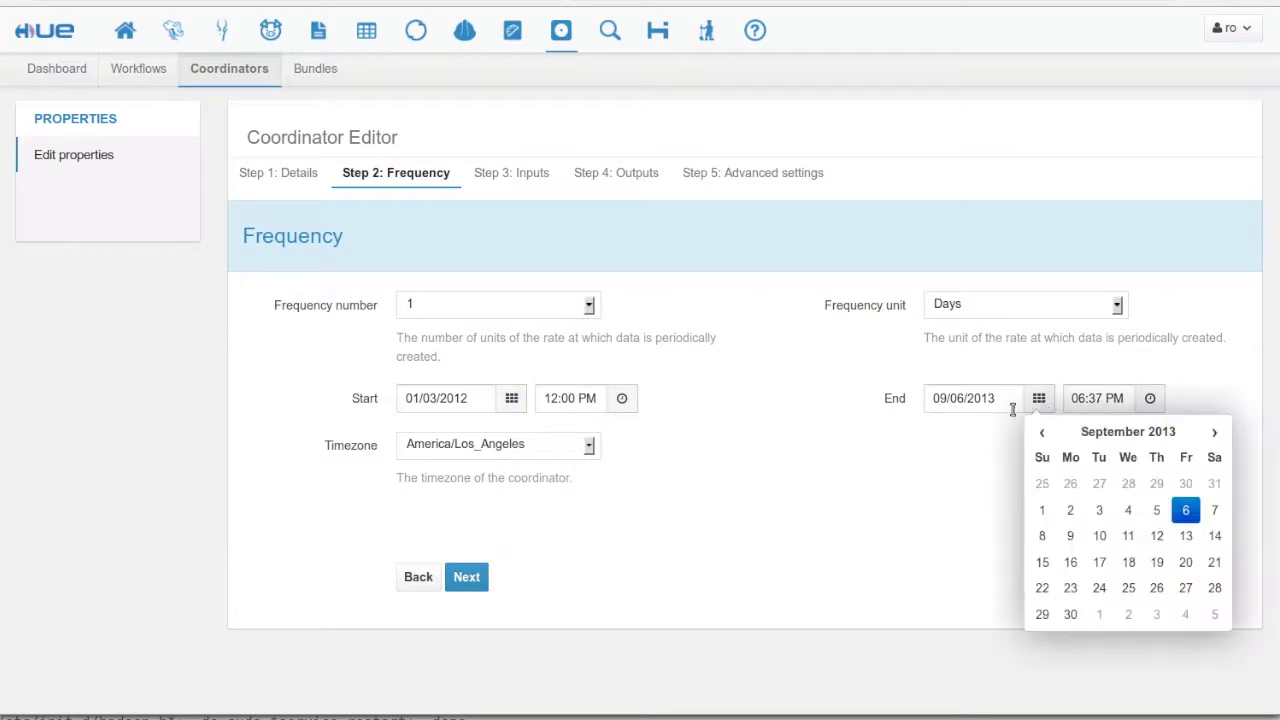
double_click(1044, 432)
double_click(1044, 432)
triple_click(1044, 432)
double_click(1044, 432)
double_click(1044, 432)
triple_click(1044, 432)
triple_click(1044, 432)
double_click(1044, 432)
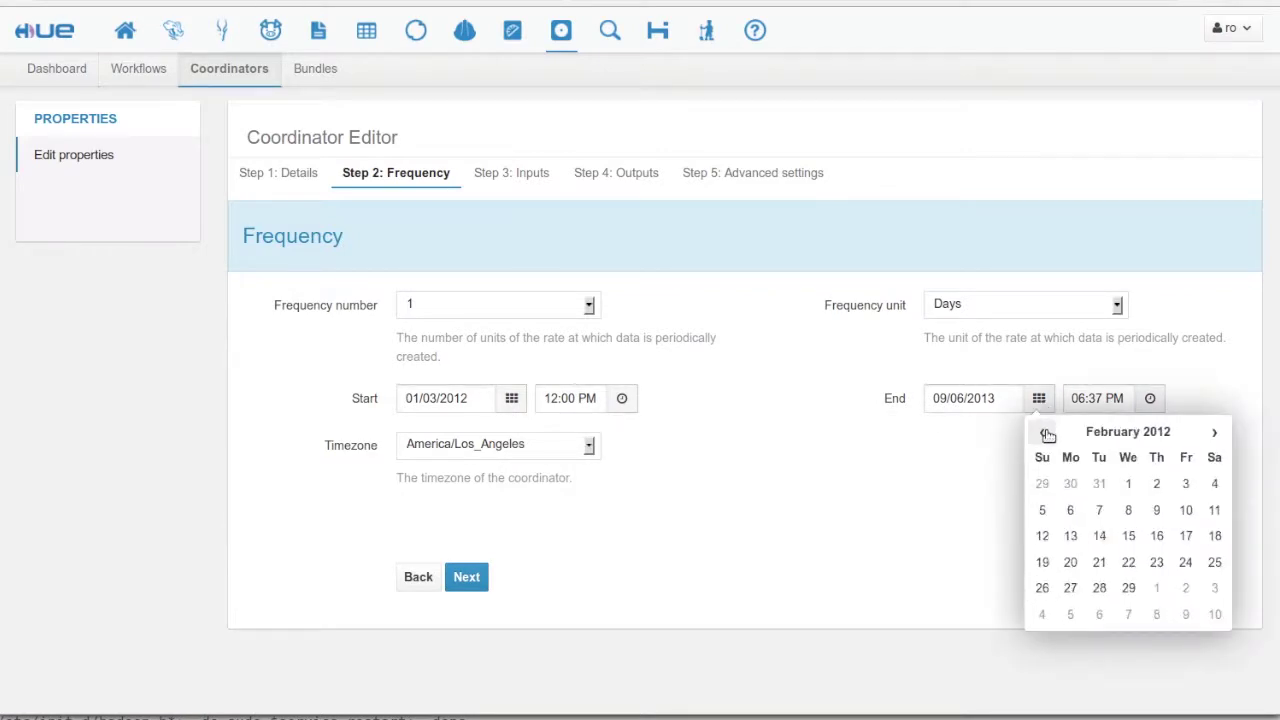
left_click(1044, 432)
left_click(1100, 614)
left_click(1148, 405)
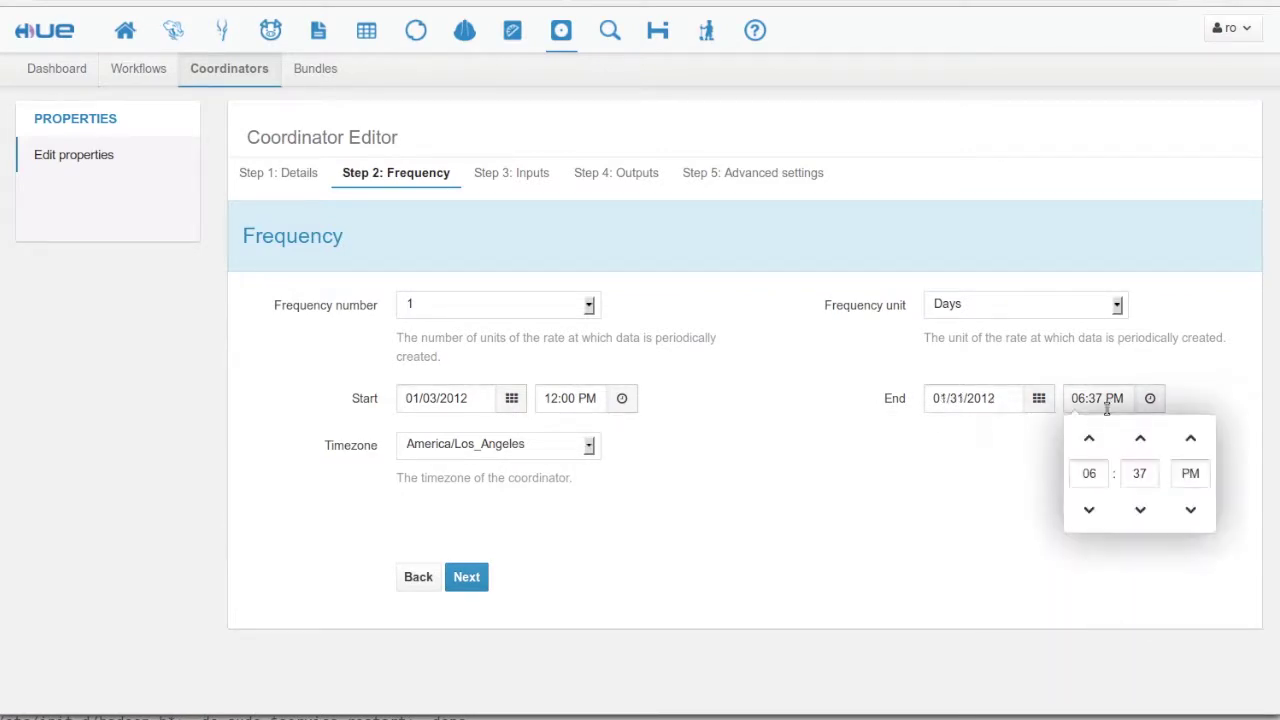
double_click(1089, 438)
double_click(1089, 438)
left_click(1090, 438)
double_click(1140, 438)
left_click(1190, 438)
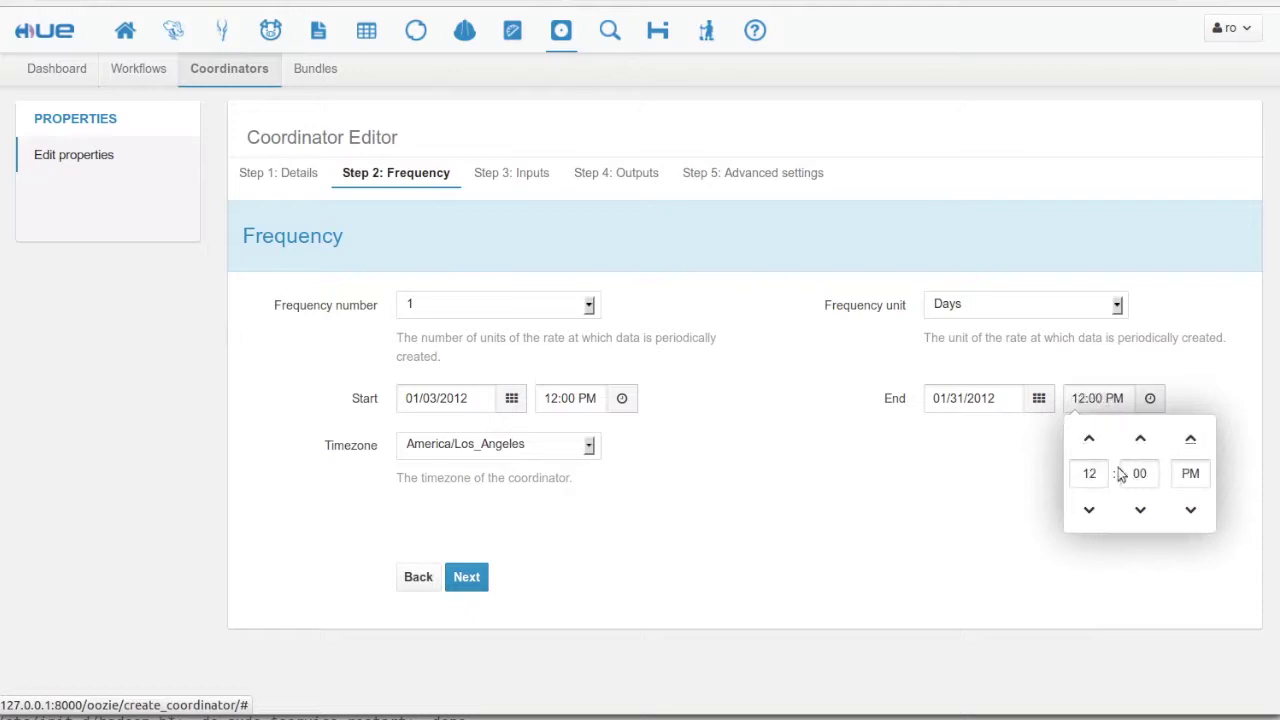
left_click(958, 518)
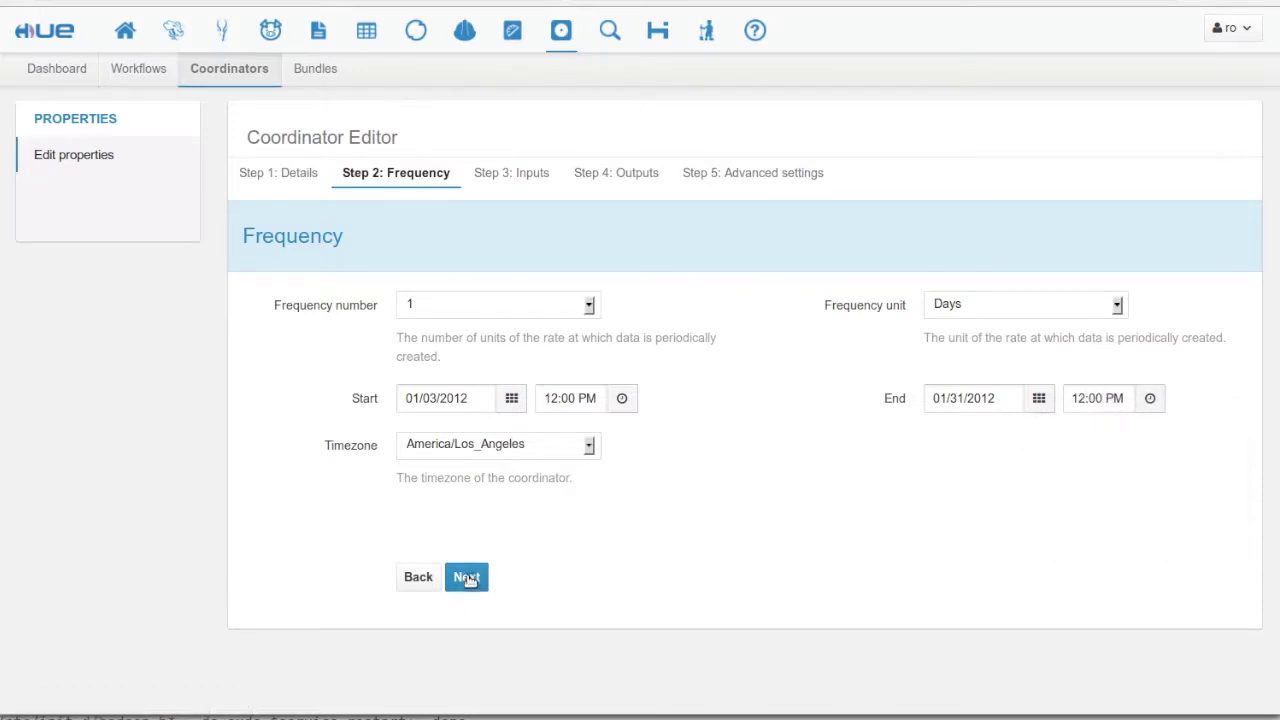
Save the schedule and advance through the Inputs and Outputs steps with none defined.
left_click(469, 580)
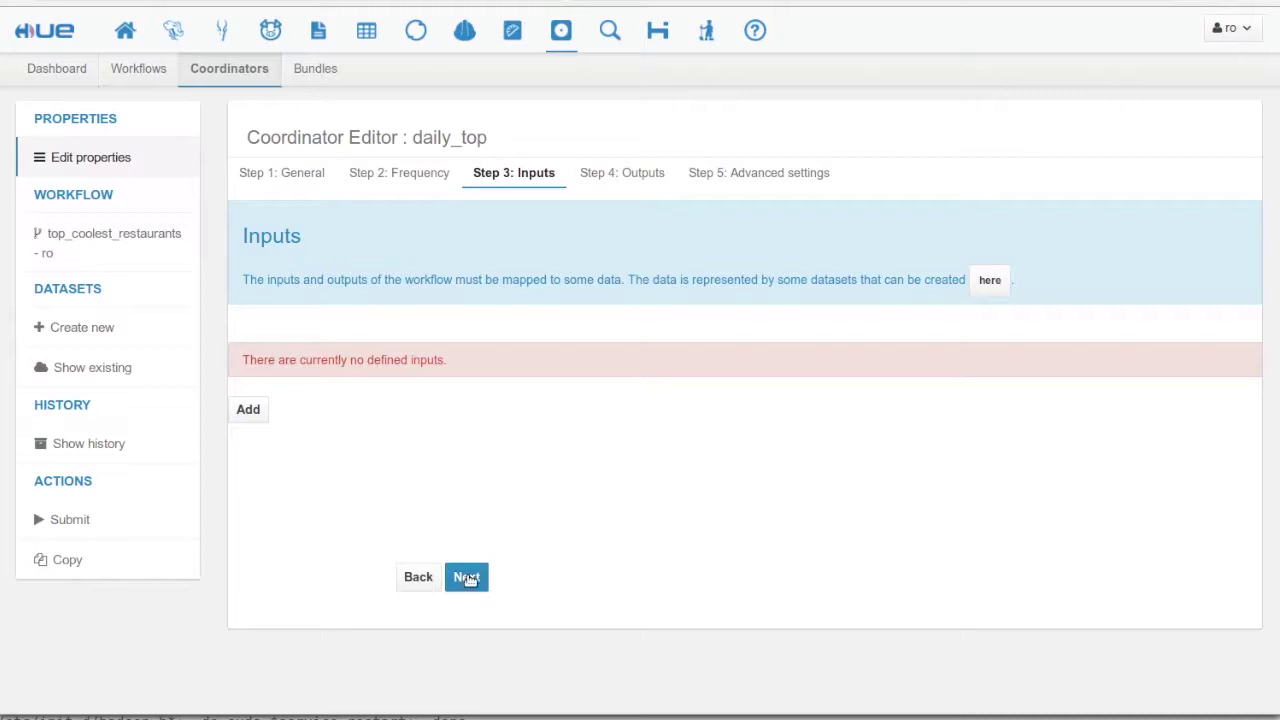
left_click_drag(242, 235, 311, 233)
left_click(386, 252)
left_click(470, 579)
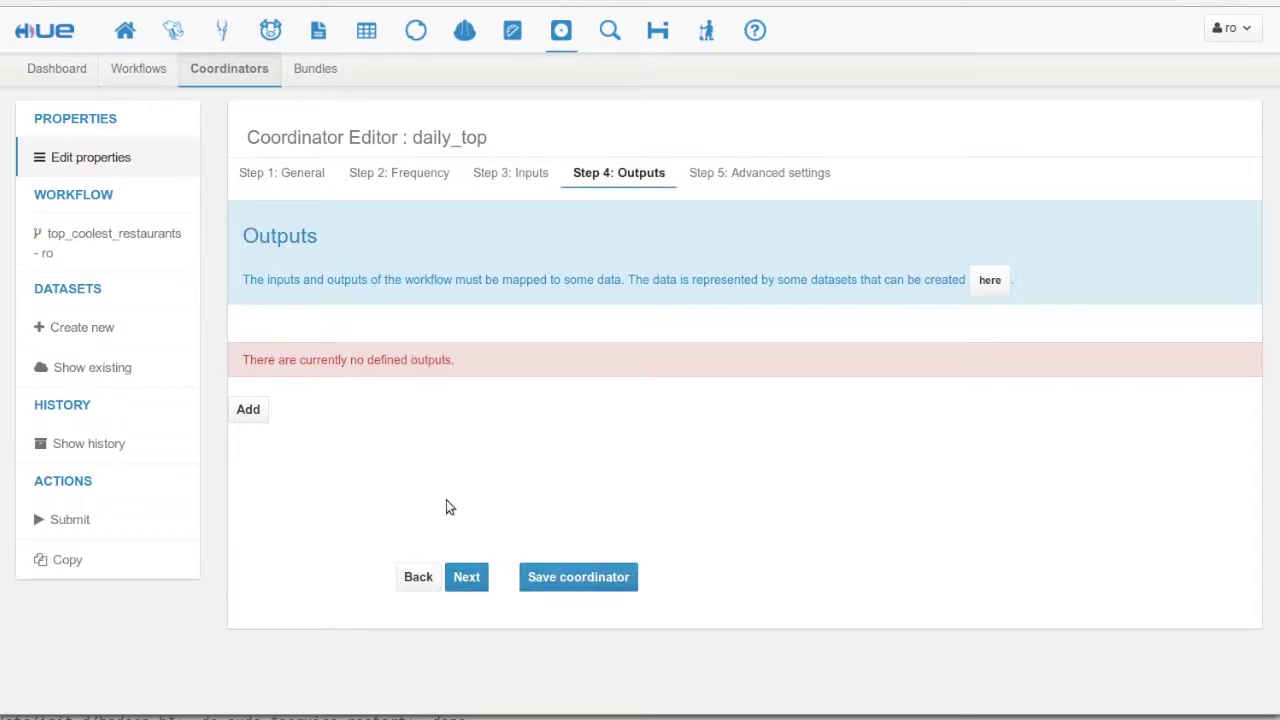
left_click_drag(243, 234, 322, 238)
left_click(337, 240)
Start a new dataset and name it dates.
left_click(989, 280)
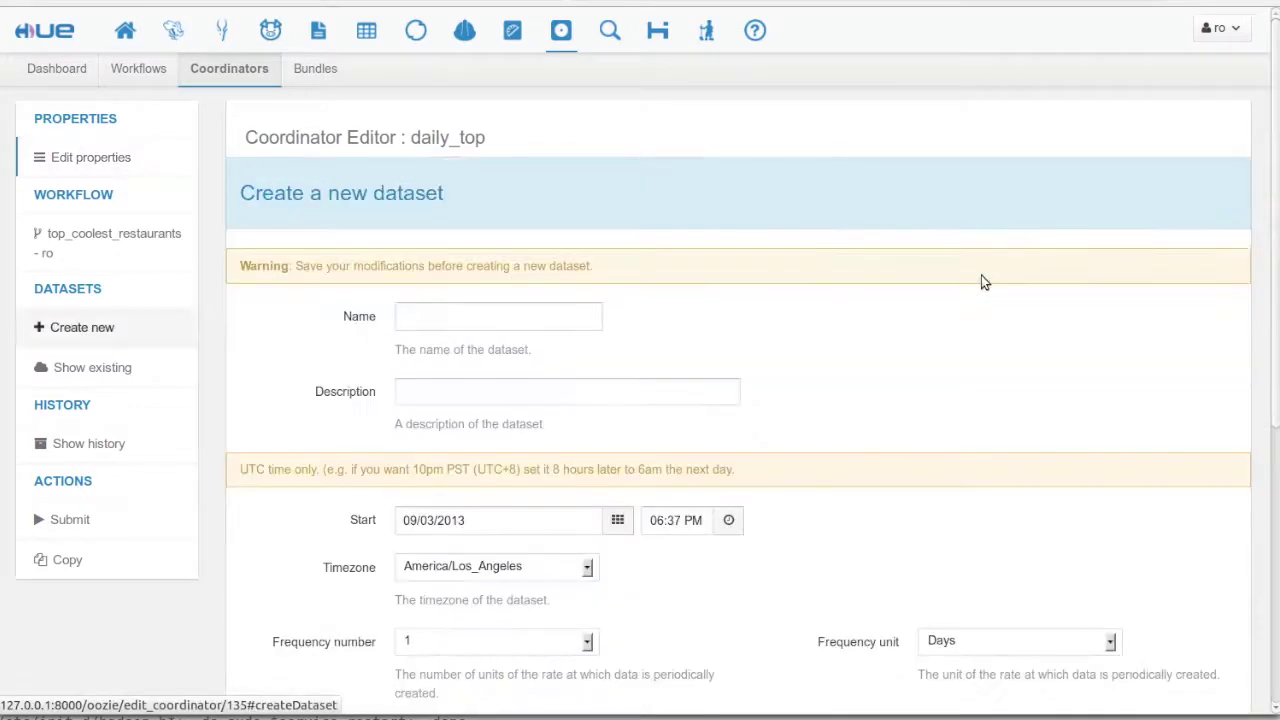
left_click(552, 311)
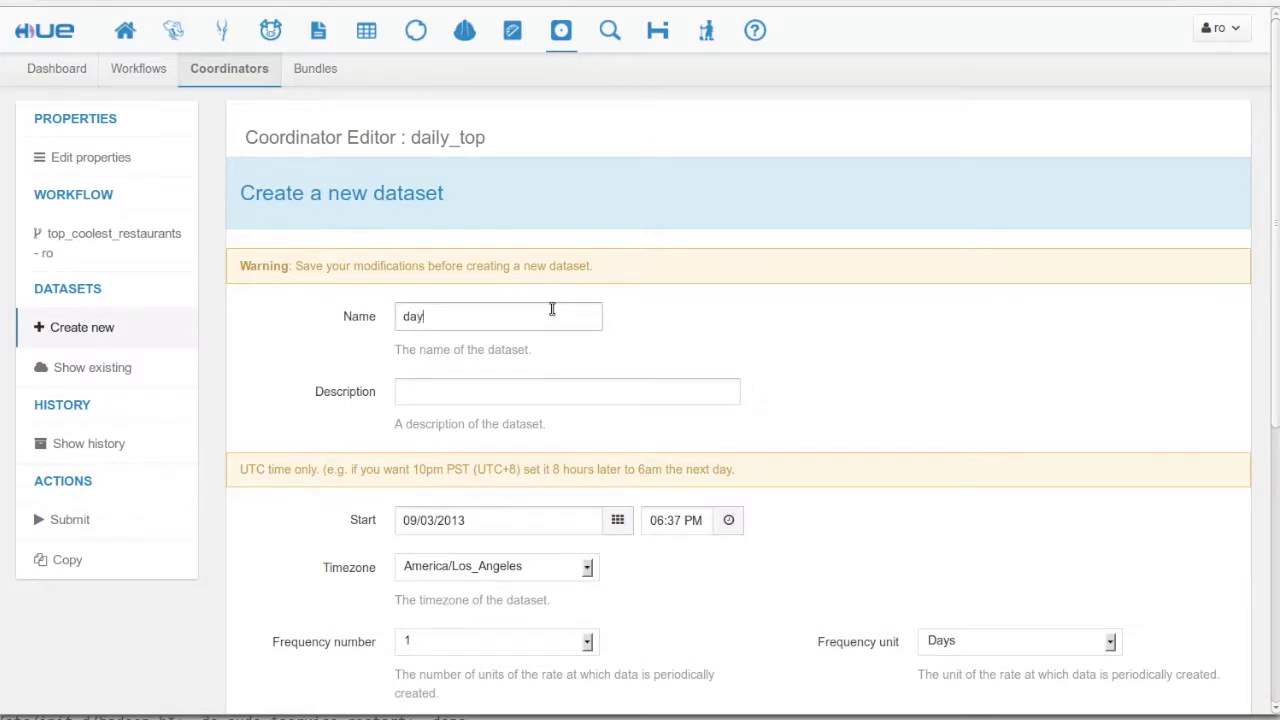
type("dates")
scroll(582, 321, "down", 3)
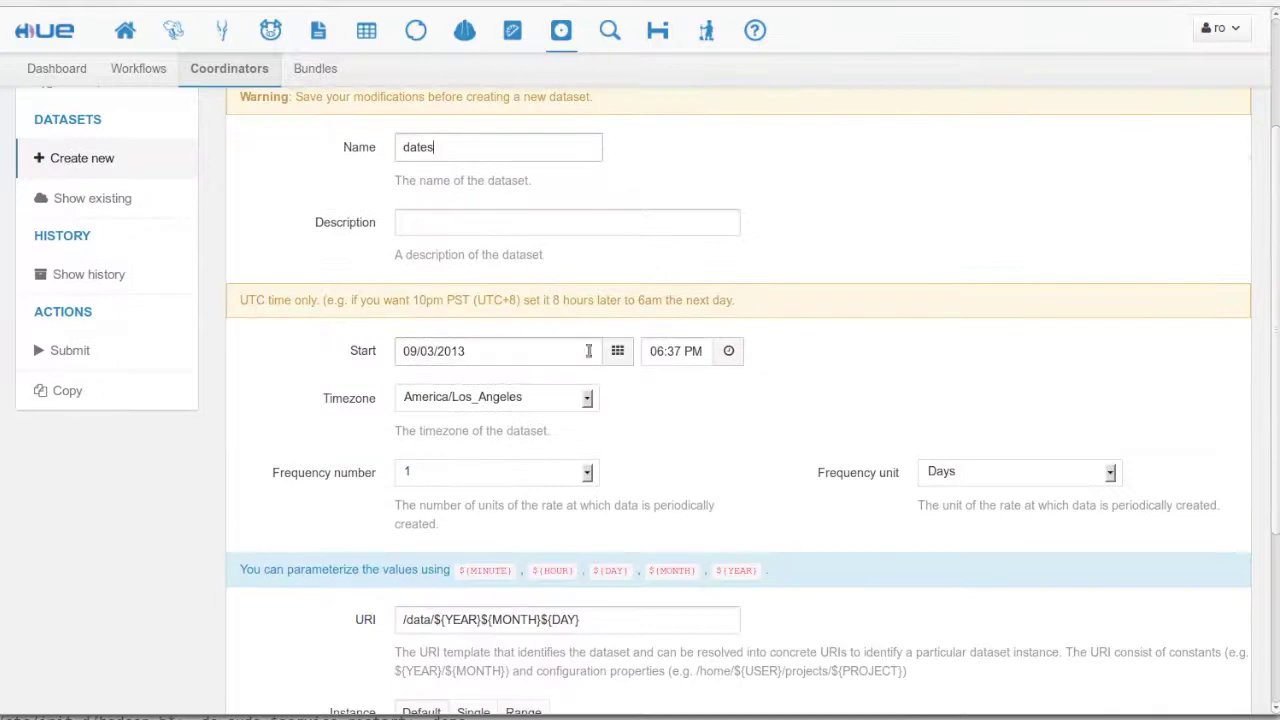
Set the dataset start to 01/01/2012 at 12:00 PM.
left_click(617, 351)
left_click(621, 389)
left_click(621, 389)
left_click(621, 389)
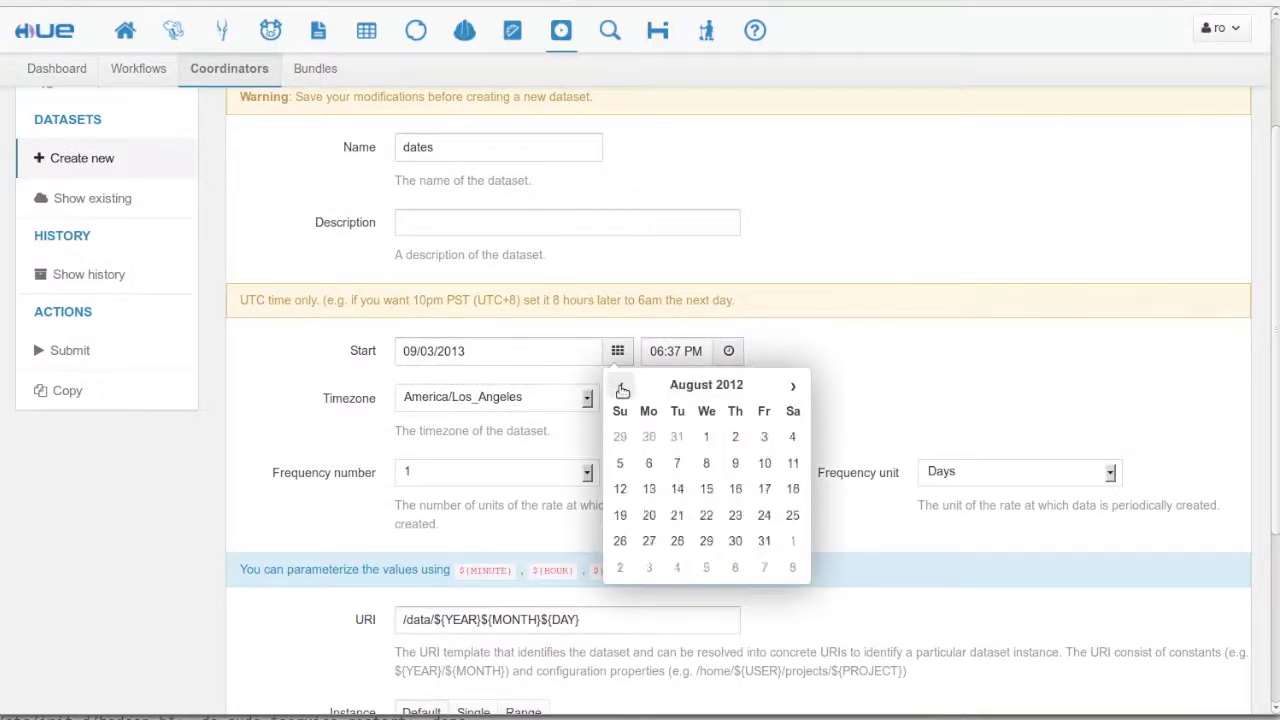
left_click(621, 389)
left_click(621, 389)
left_click(793, 386)
left_click(620, 463)
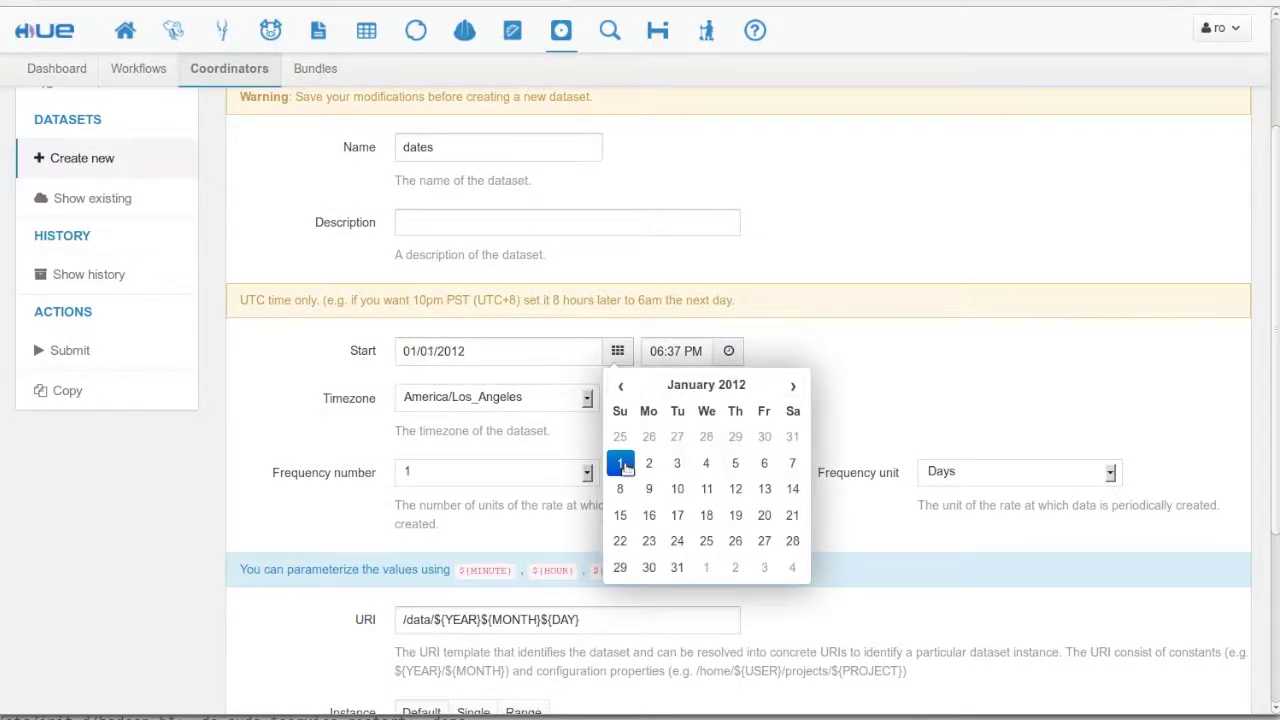
left_click(729, 351)
left_click(668, 393)
left_click(668, 393)
left_click(668, 393)
left_click(668, 393)
left_click(668, 393)
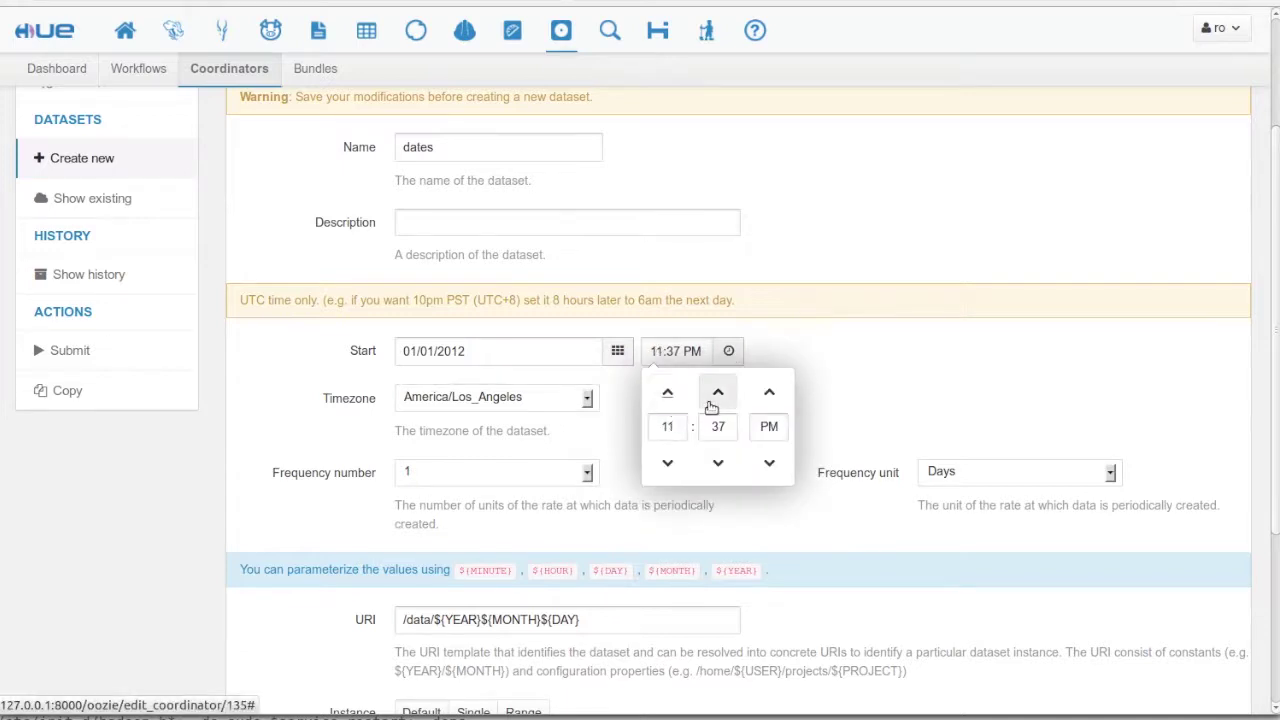
left_click(719, 395)
left_click(719, 395)
left_click(769, 392)
left_click(799, 390)
Keep the Days frequency and change the URI to ${YEAR}-${MONTH}-${DAY}.
scroll(797, 394, "down", 1)
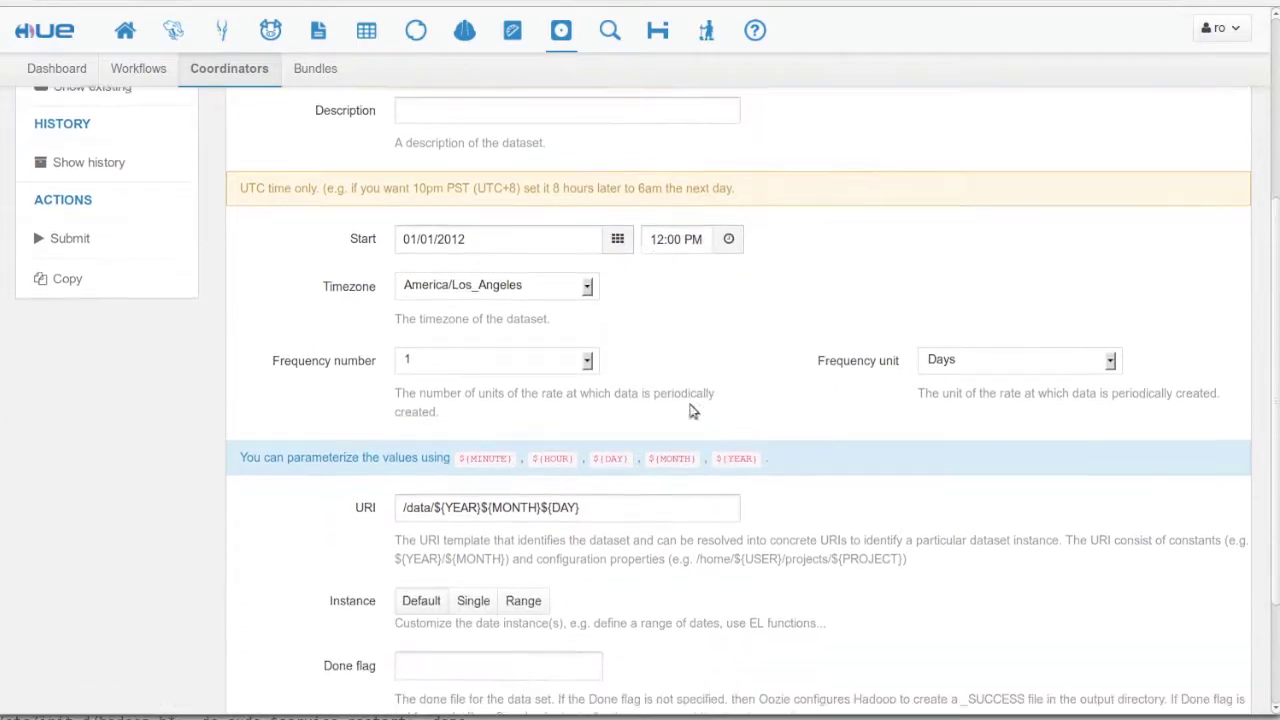
left_click(970, 368)
scroll(775, 392, "down", 2)
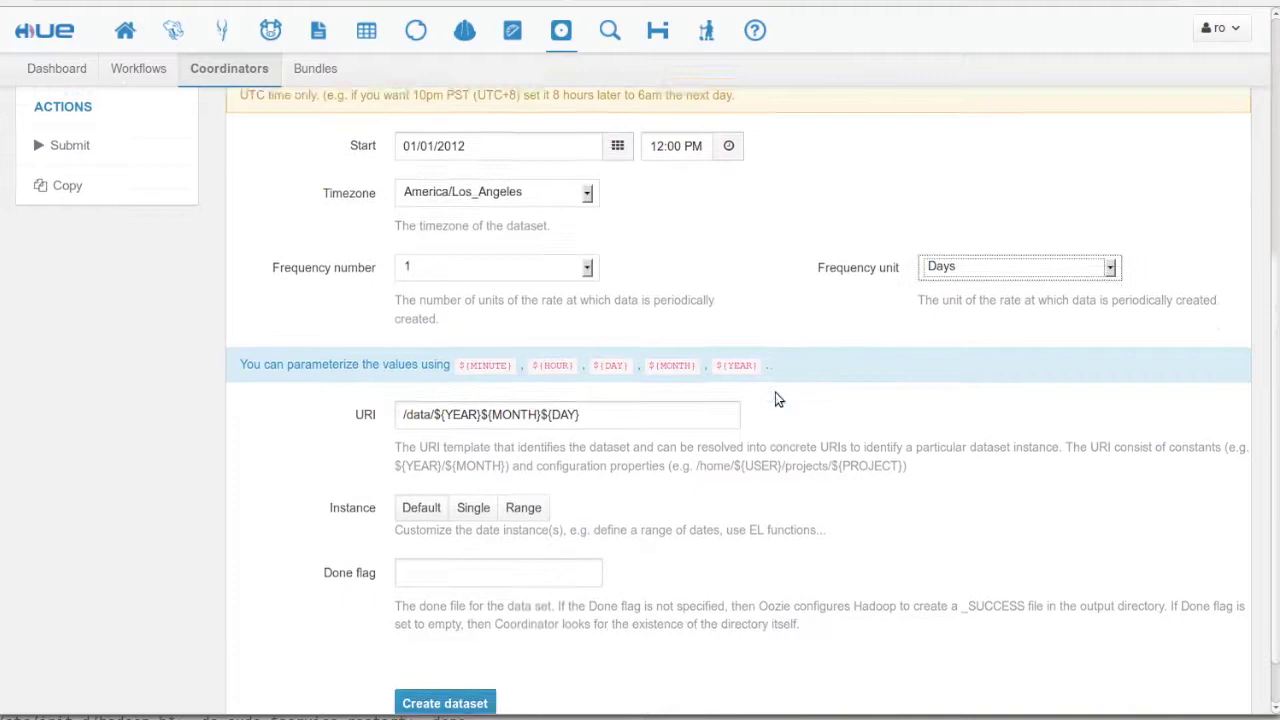
scroll(775, 395, "up", 1)
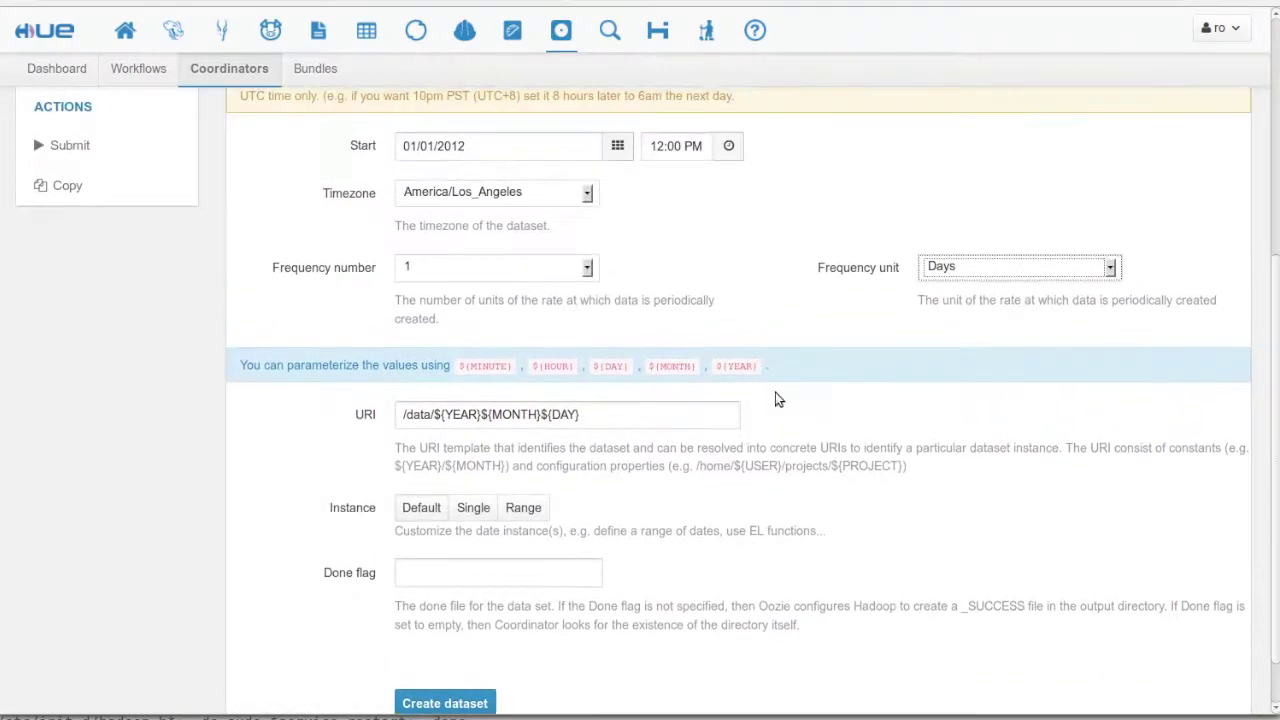
left_click_drag(240, 147, 313, 143)
left_click(289, 167)
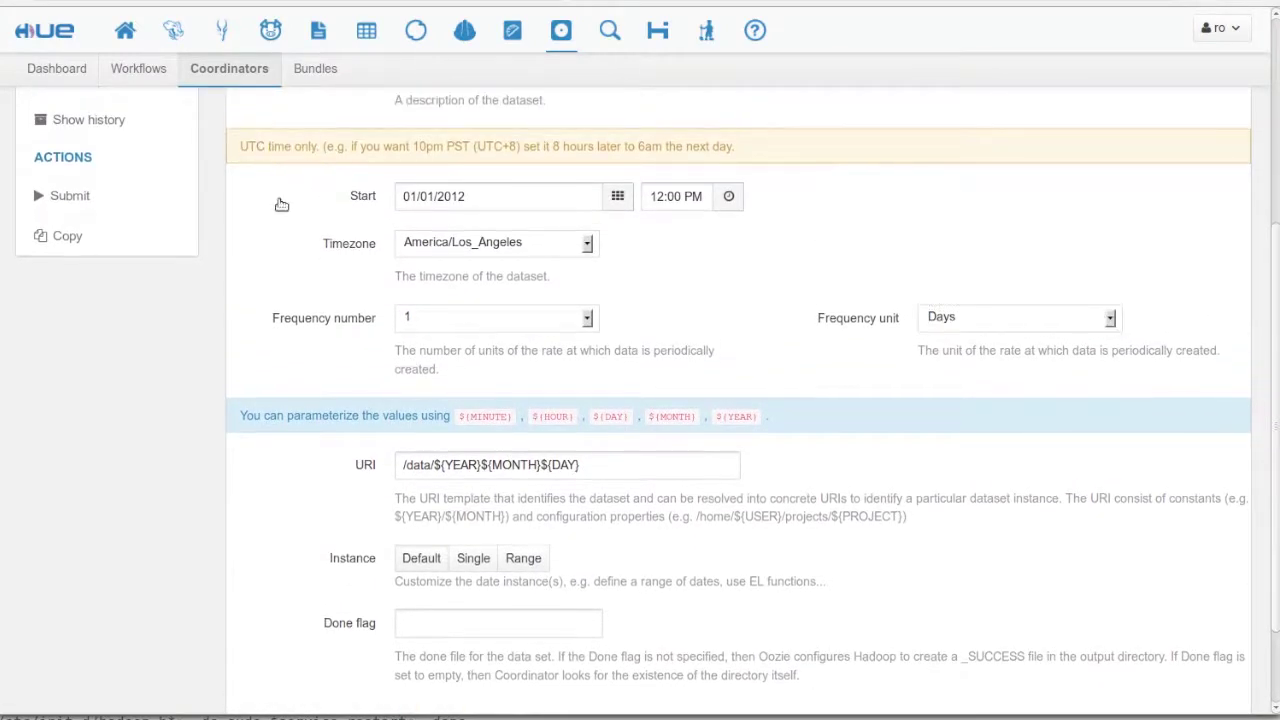
scroll(277, 206, "down", 1)
left_click_drag(434, 354, 390, 355)
key("BackSpace")
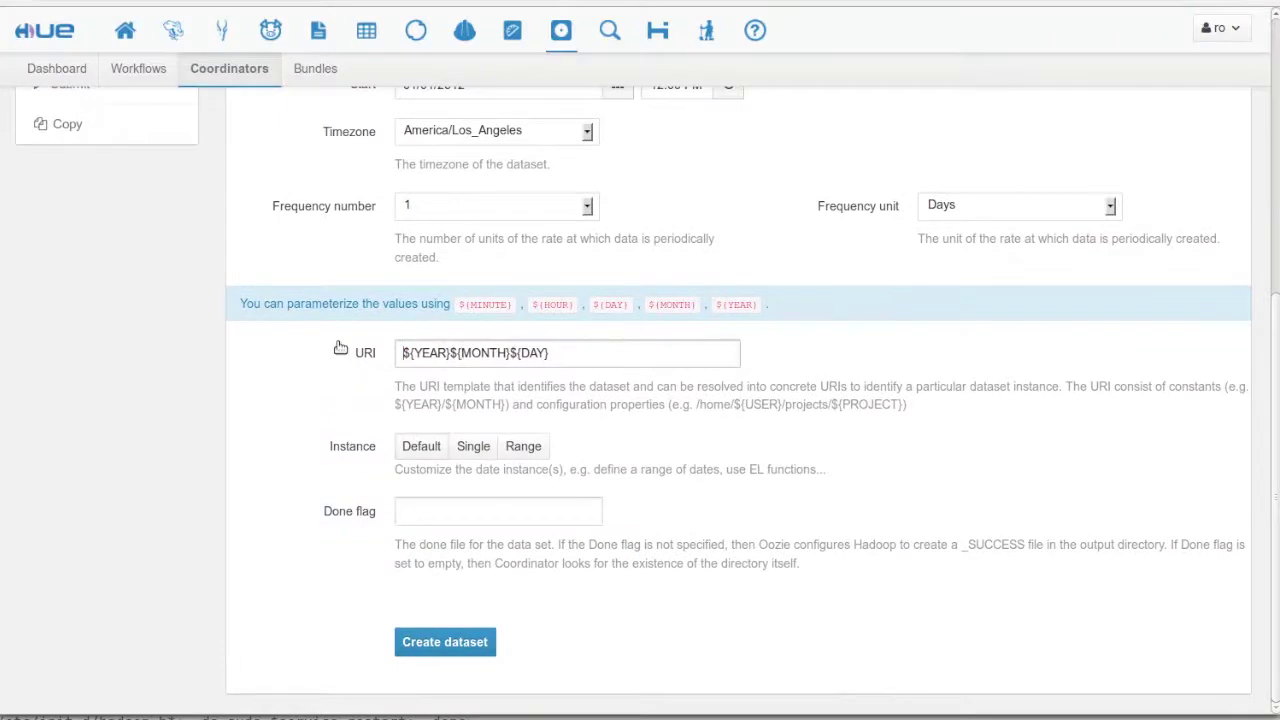
type("-")
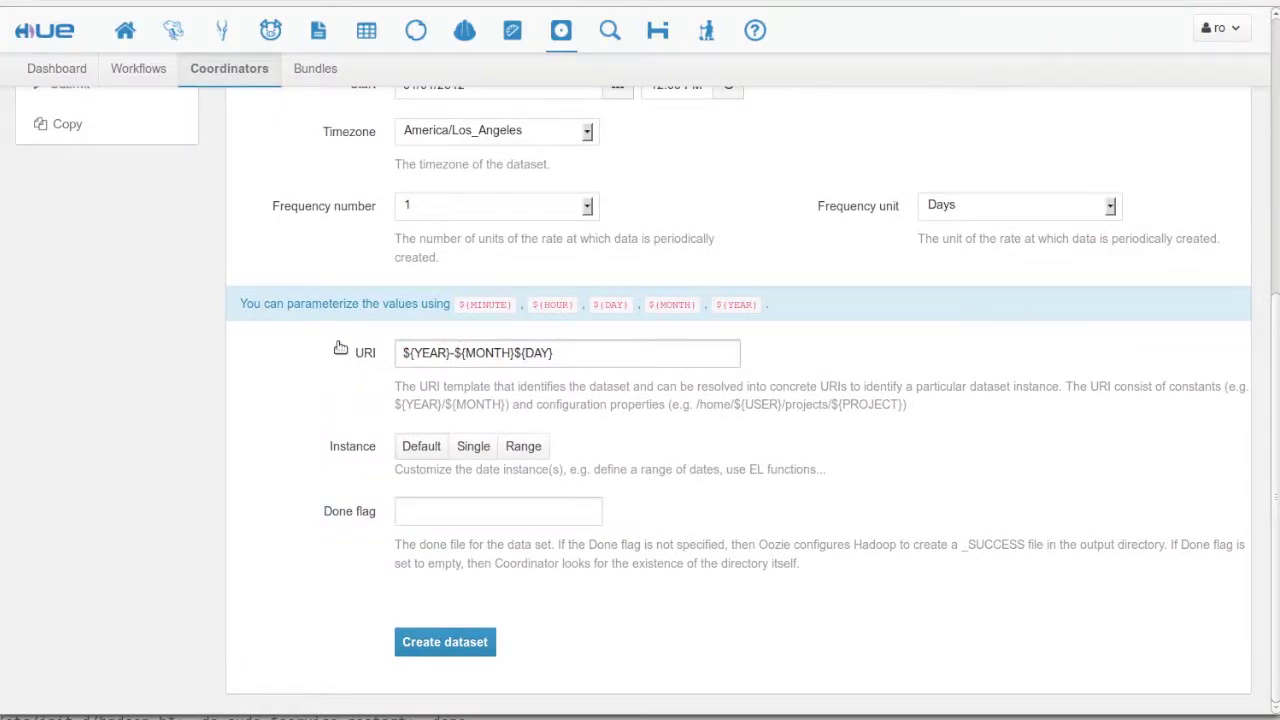
type("-")
Leave the instance on Default and create the dates dataset.
left_click(476, 450)
left_click(523, 449)
left_click(472, 450)
left_click(440, 450)
left_click_drag(395, 544, 555, 545)
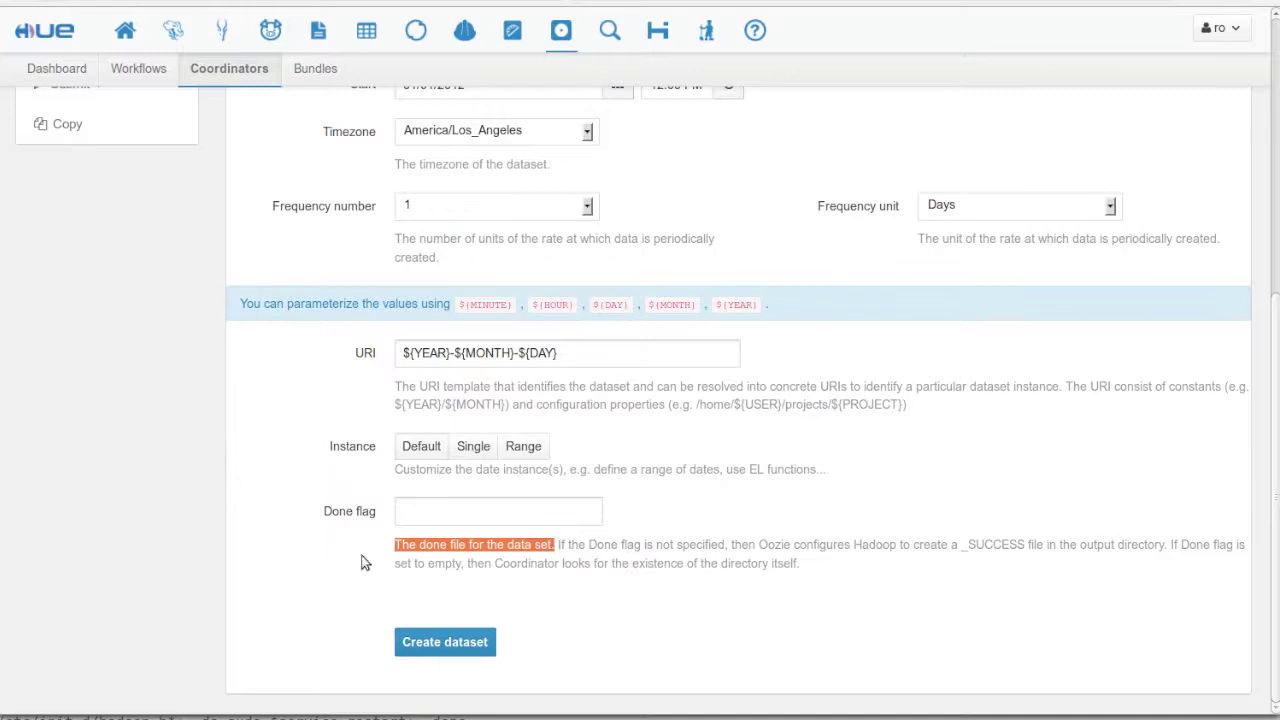
left_click(445, 642)
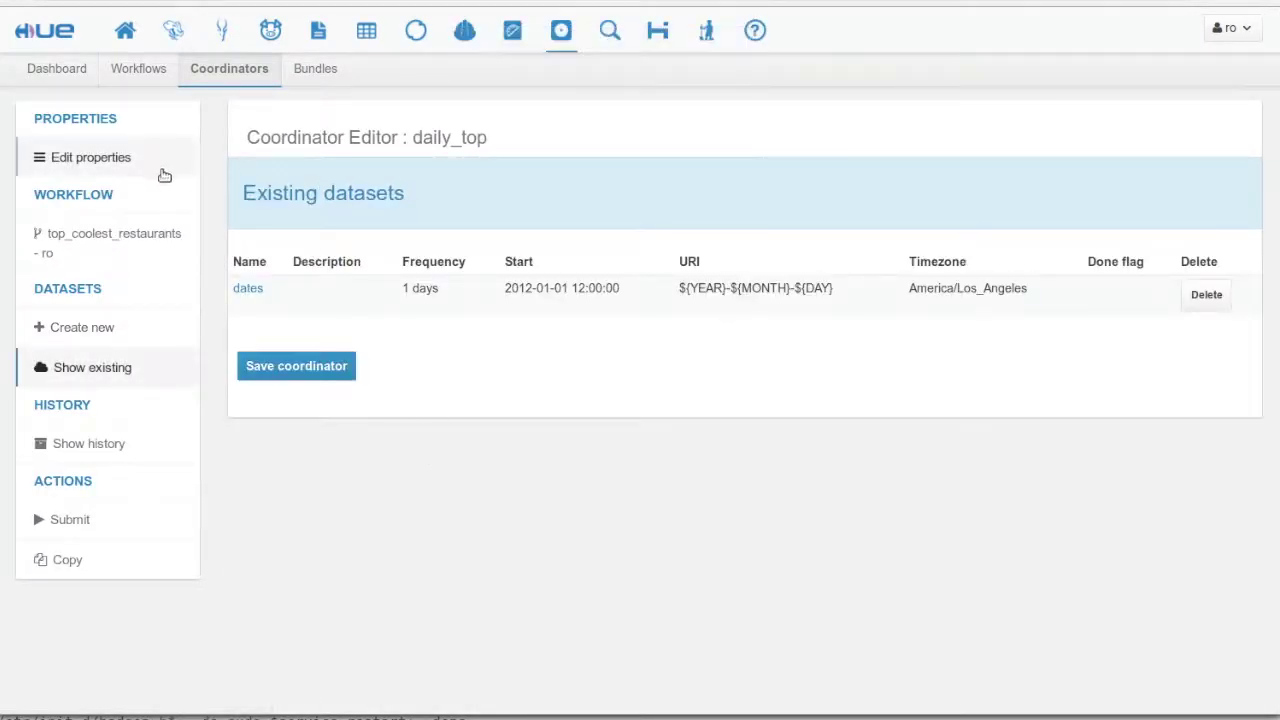
Add a 'date' output using the dates dataset in Step 4 and save daily_top.
left_click(165, 175)
left_click(466, 612)
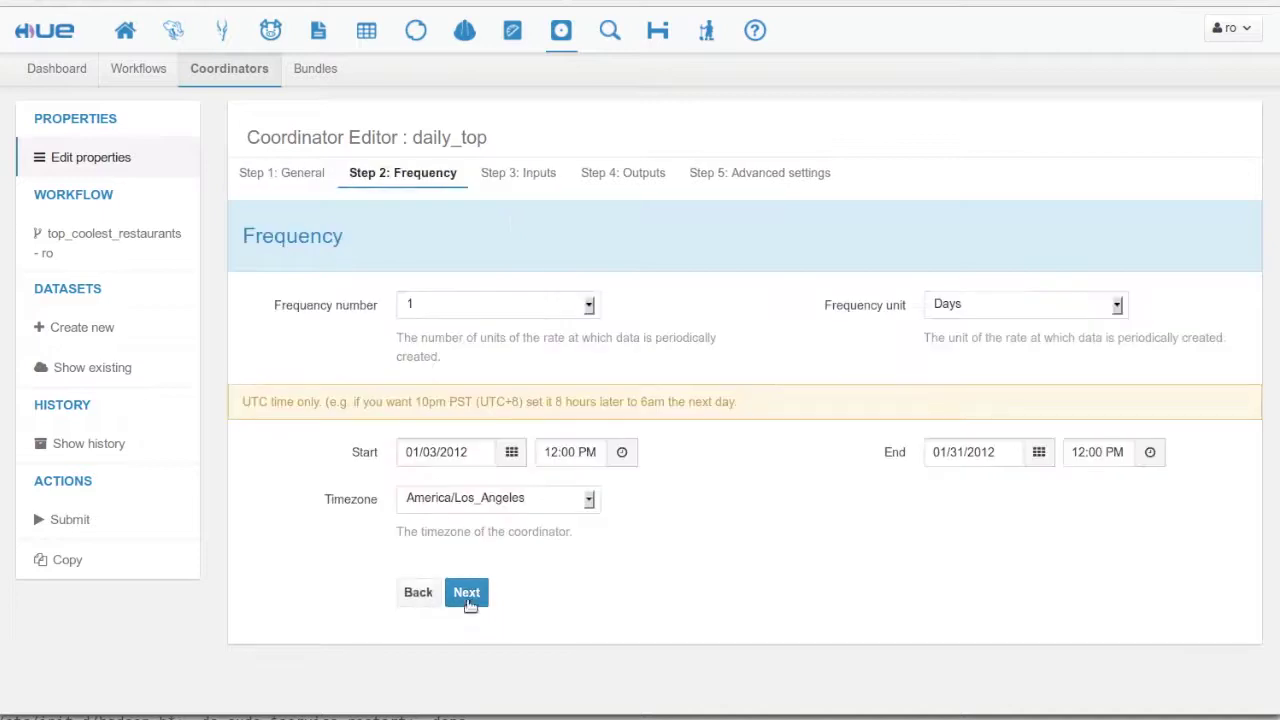
left_click(467, 592)
left_click(468, 584)
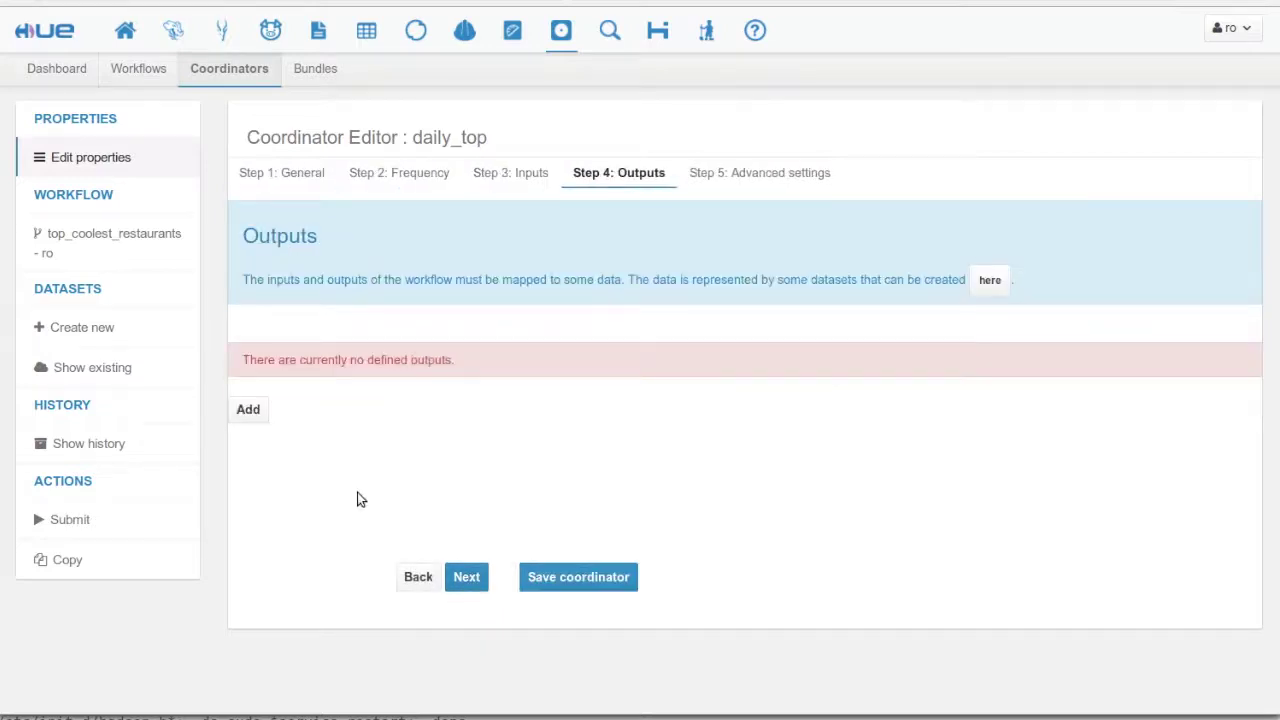
left_click(247, 417)
left_click(475, 390)
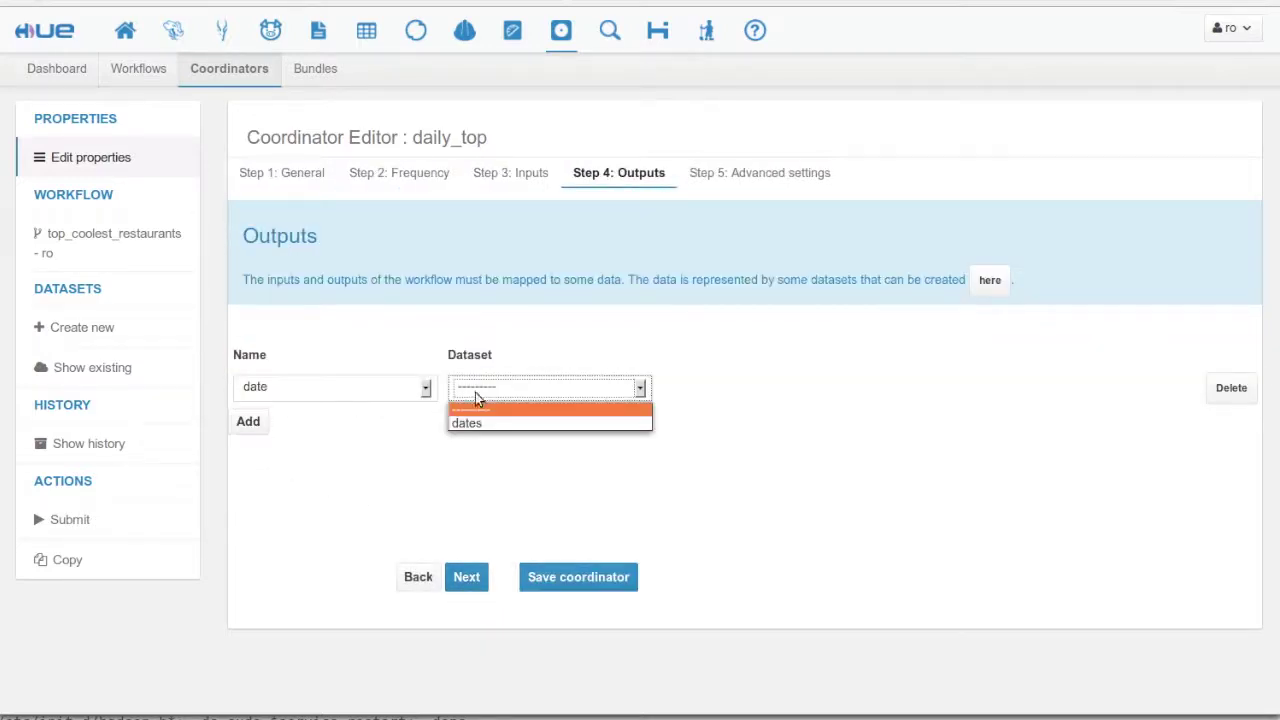
left_click(495, 427)
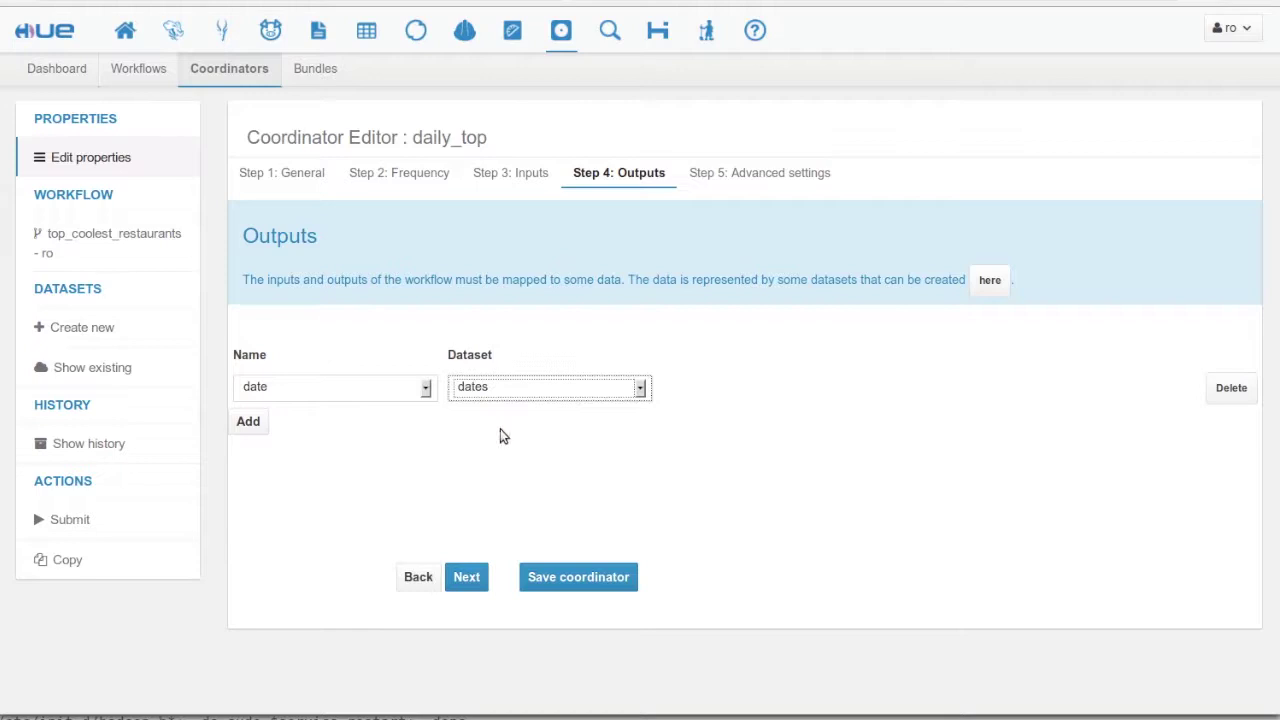
left_click(544, 578)
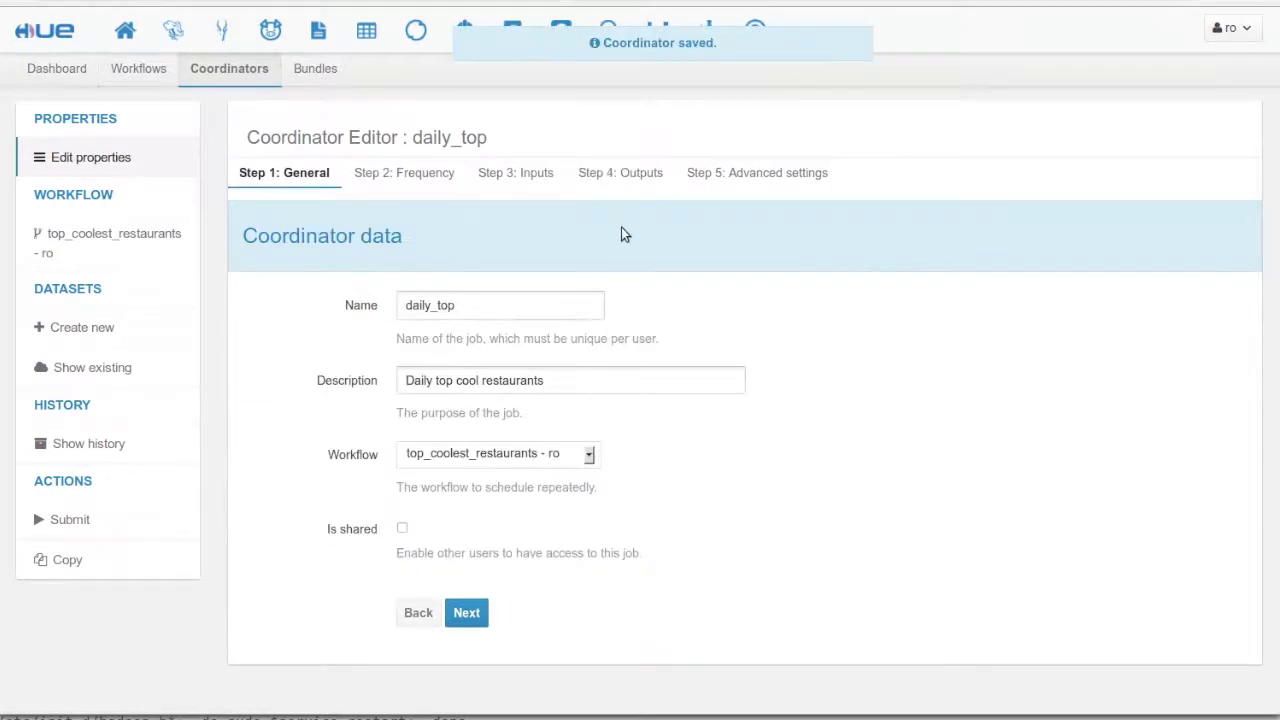
left_click(643, 175)
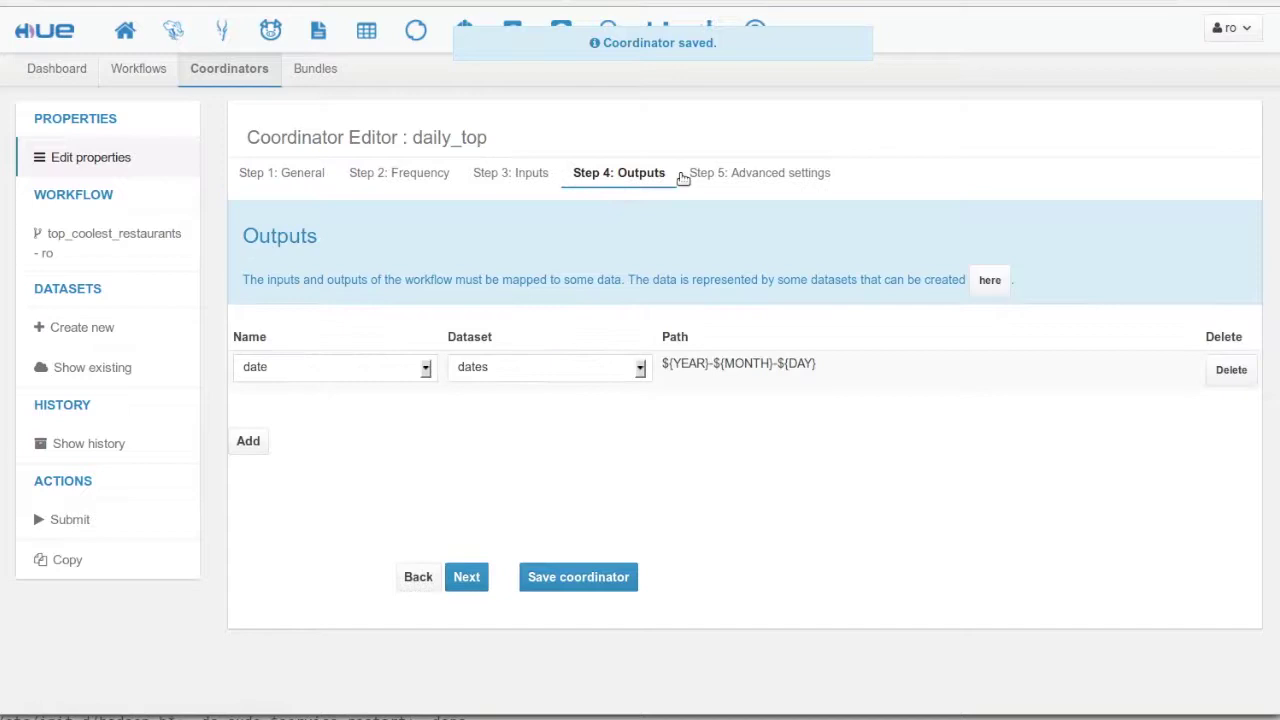
Drop the placeholder workflow property in Advanced settings, keeping oozie.use.system.libpath true, and save.
left_click(463, 578)
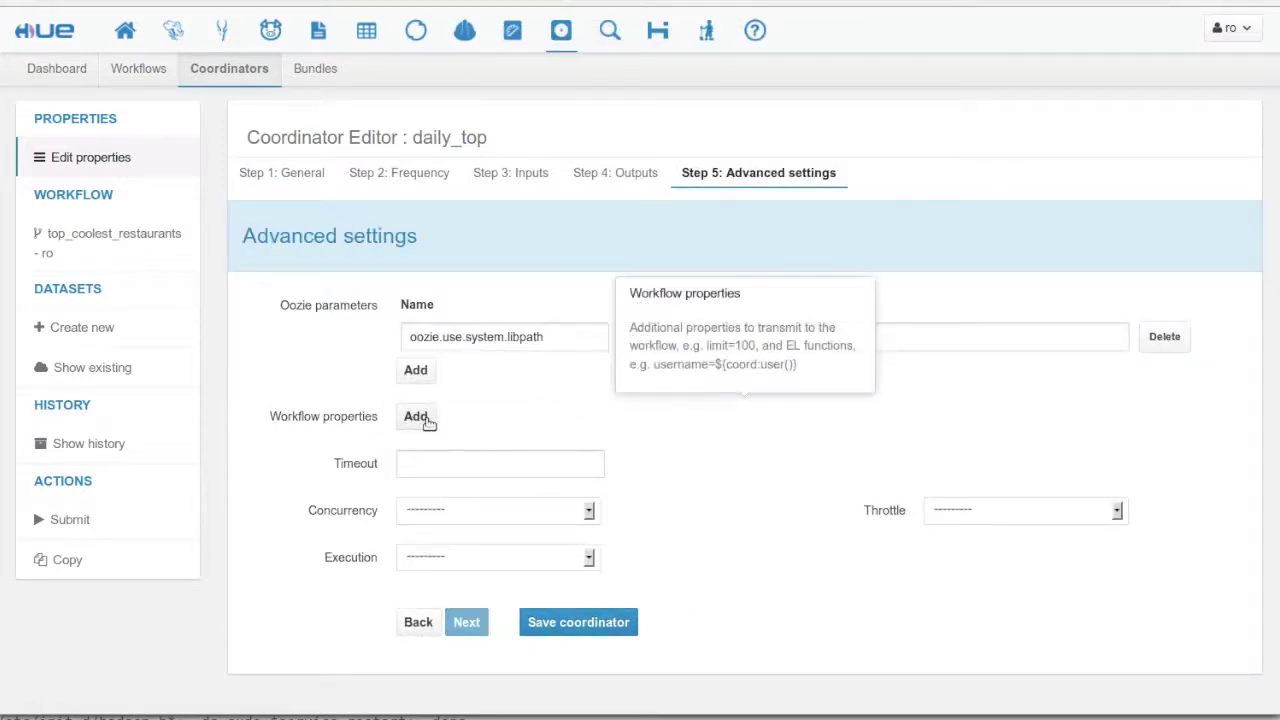
left_click(416, 417)
left_click(474, 450)
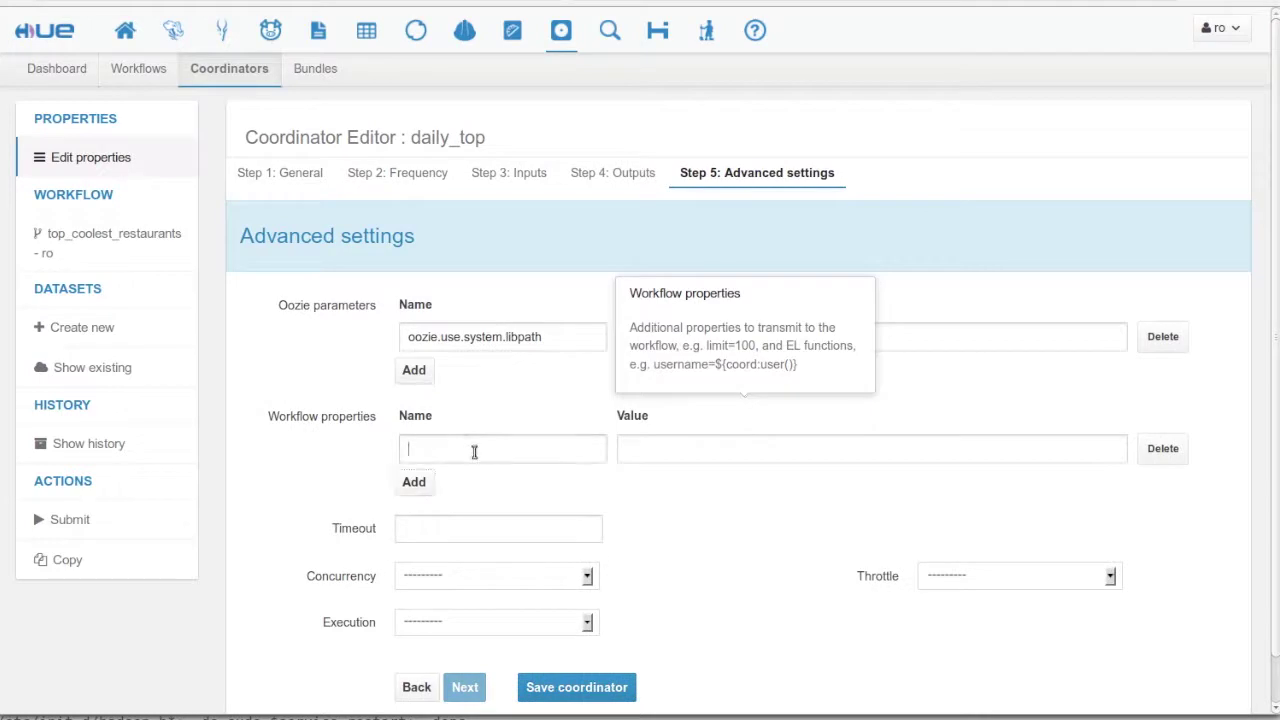
type("${coord:????}")
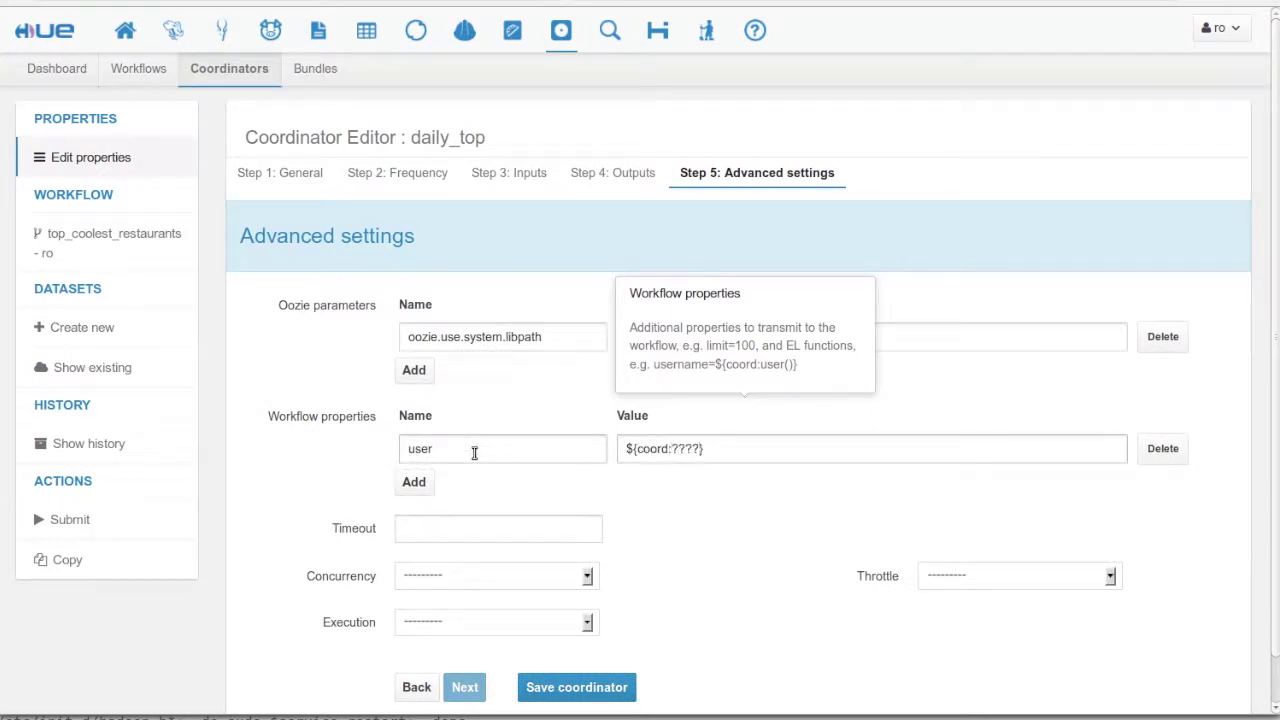
type(" --> Oozie EL function")
key("ctrl+a")
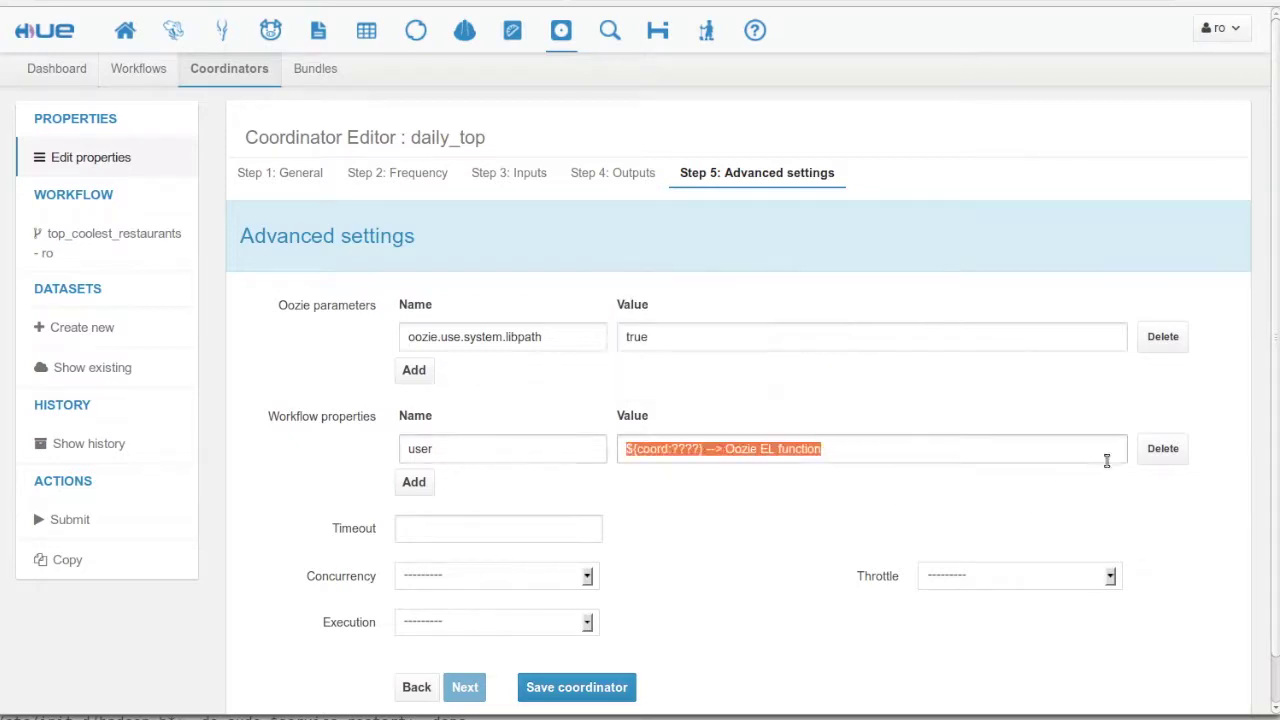
left_click(1148, 448)
left_click(612, 624)
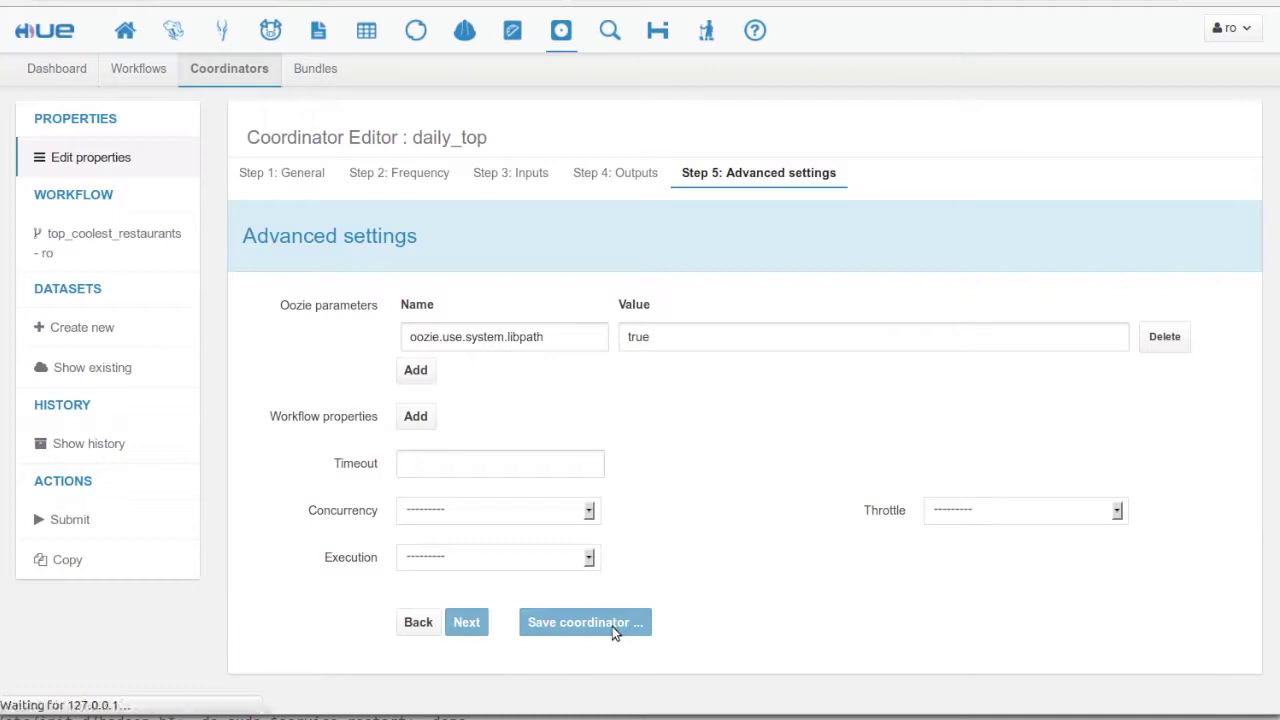
Submit and confirm daily_top, so its first action is scheduled for 03 Jan 2012 04:00.
left_click(156, 514)
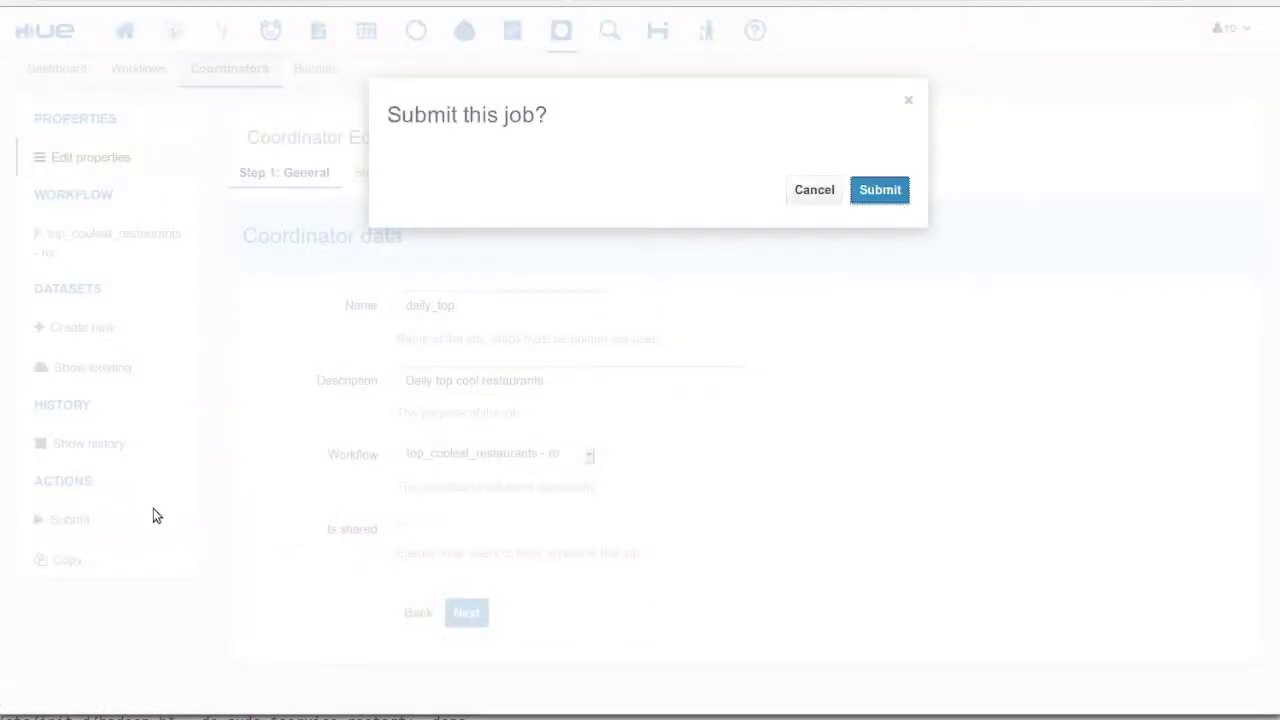
left_click(874, 191)
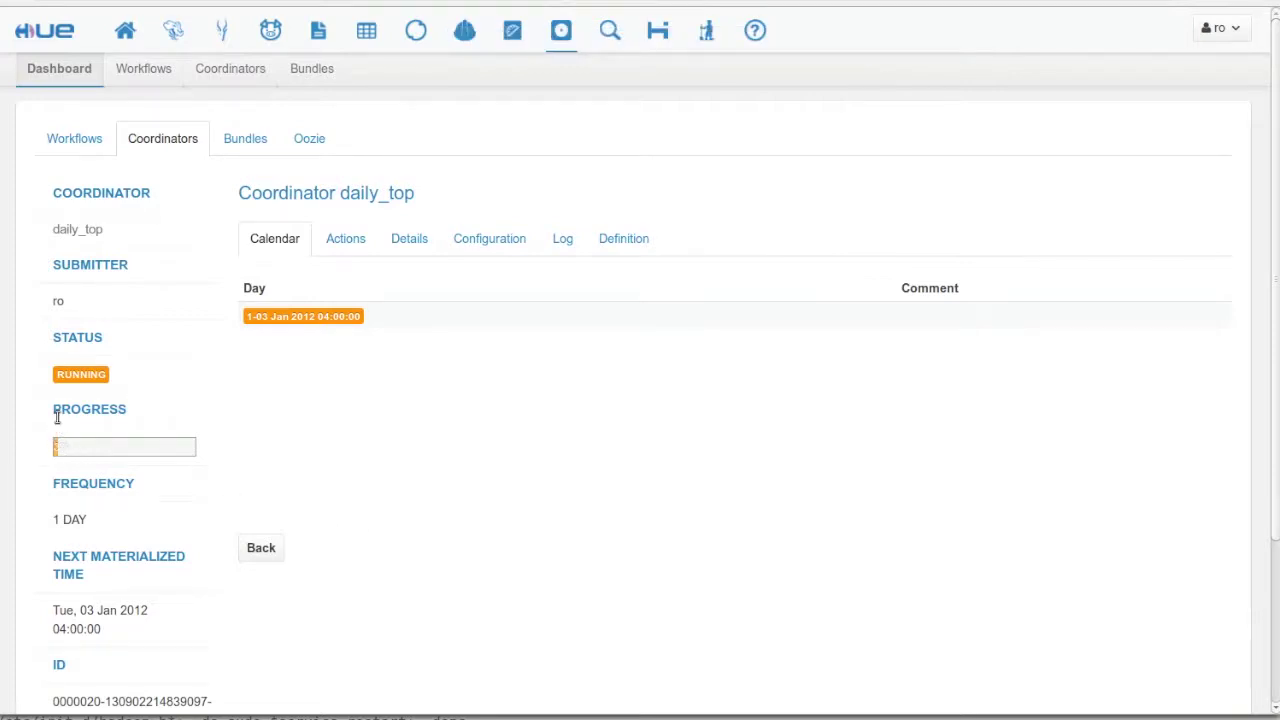
left_click_drag(58, 412, 134, 410)
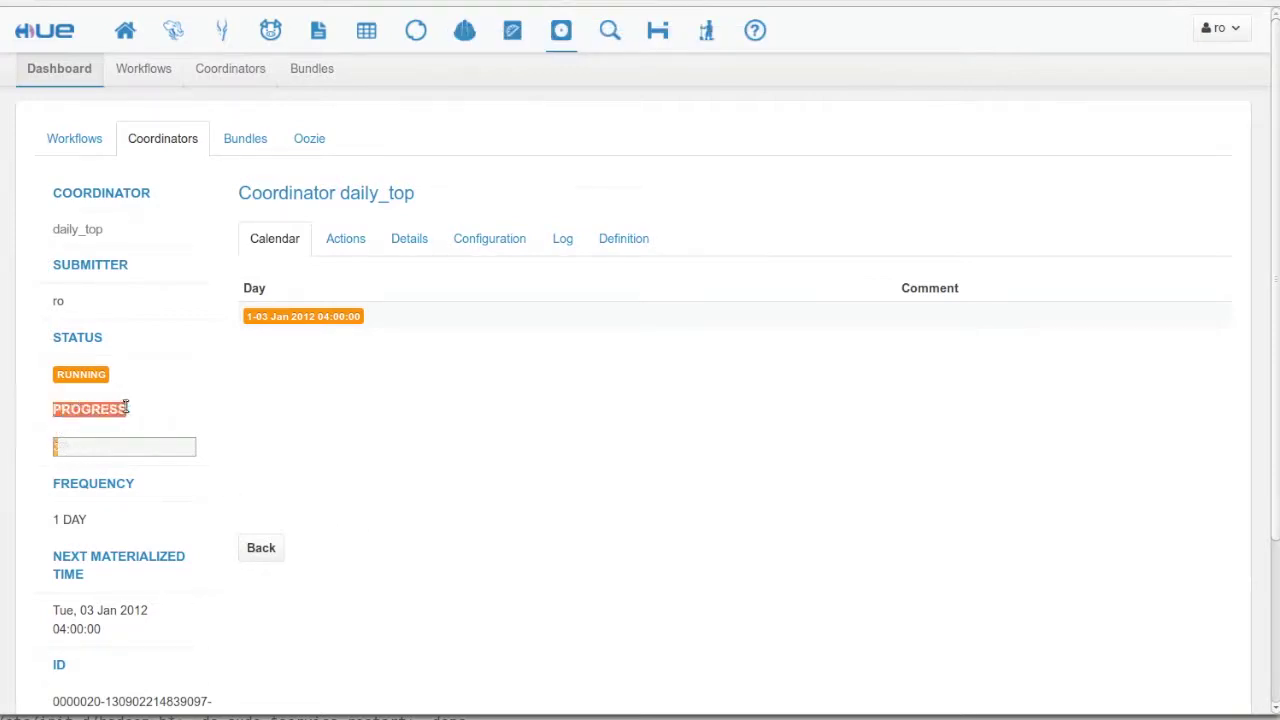
left_click(153, 410)
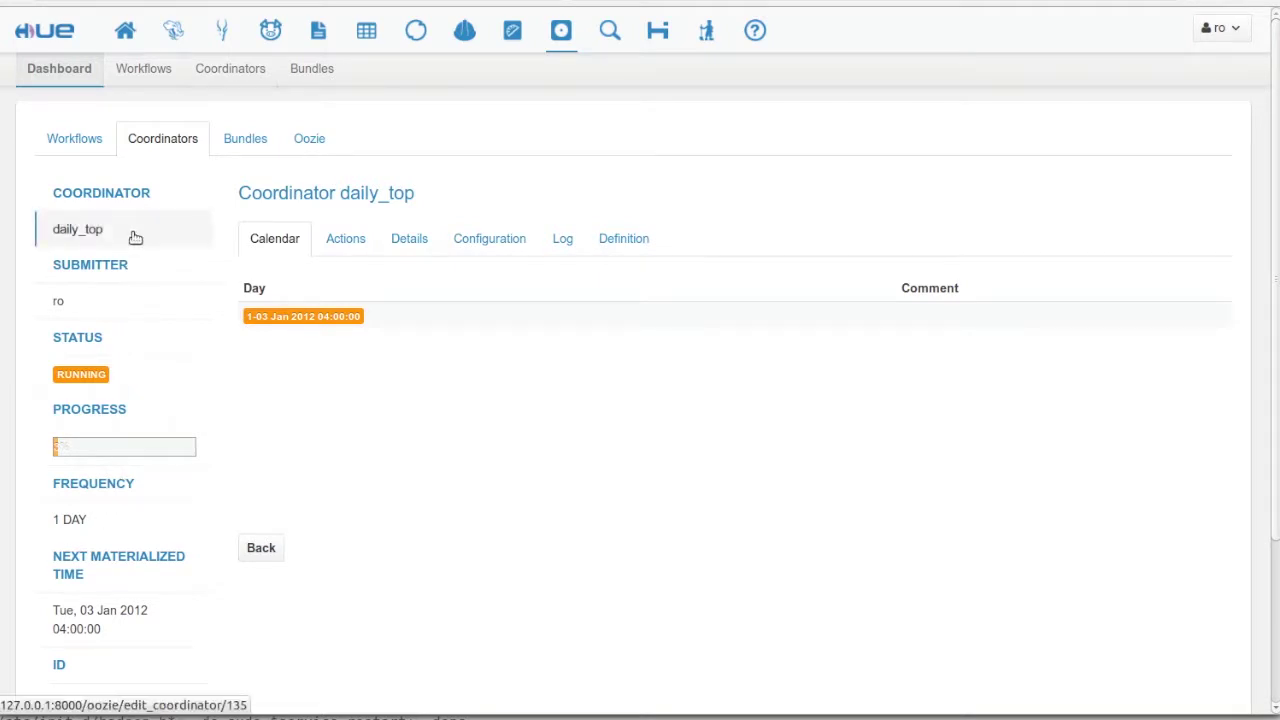
scroll(314, 463, "down", 1)
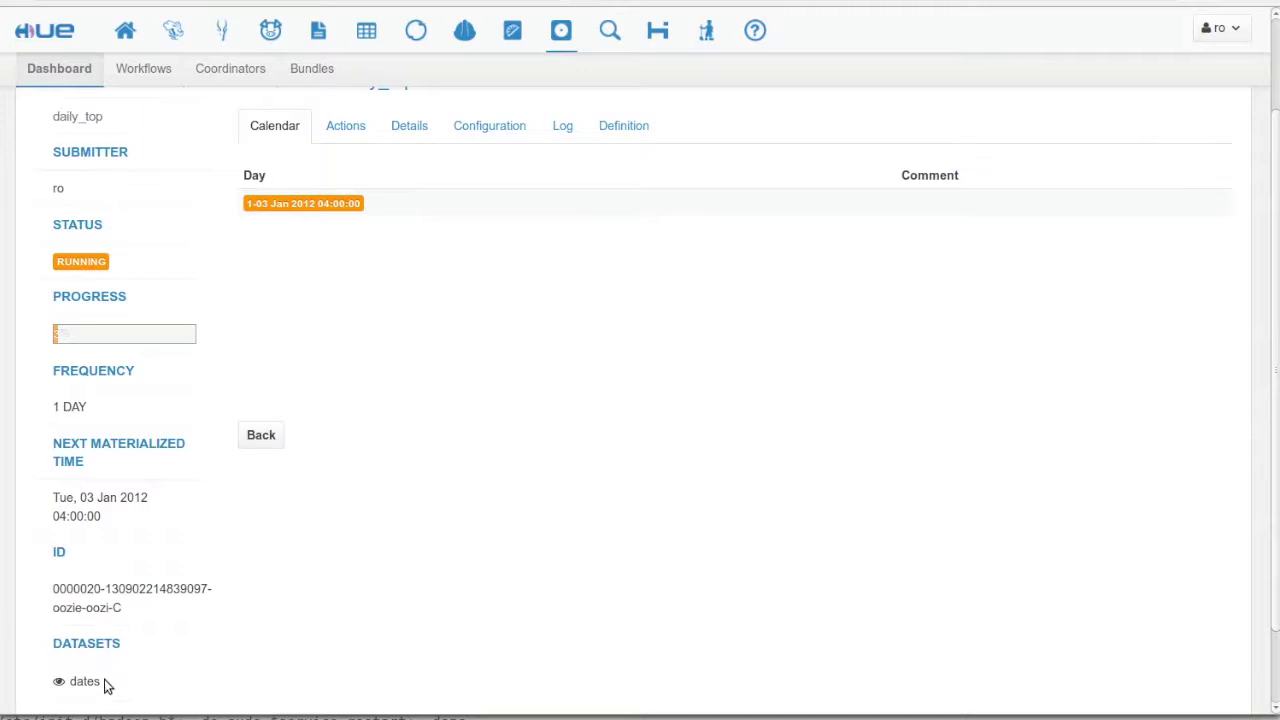
scroll(320, 440, "up", 2)
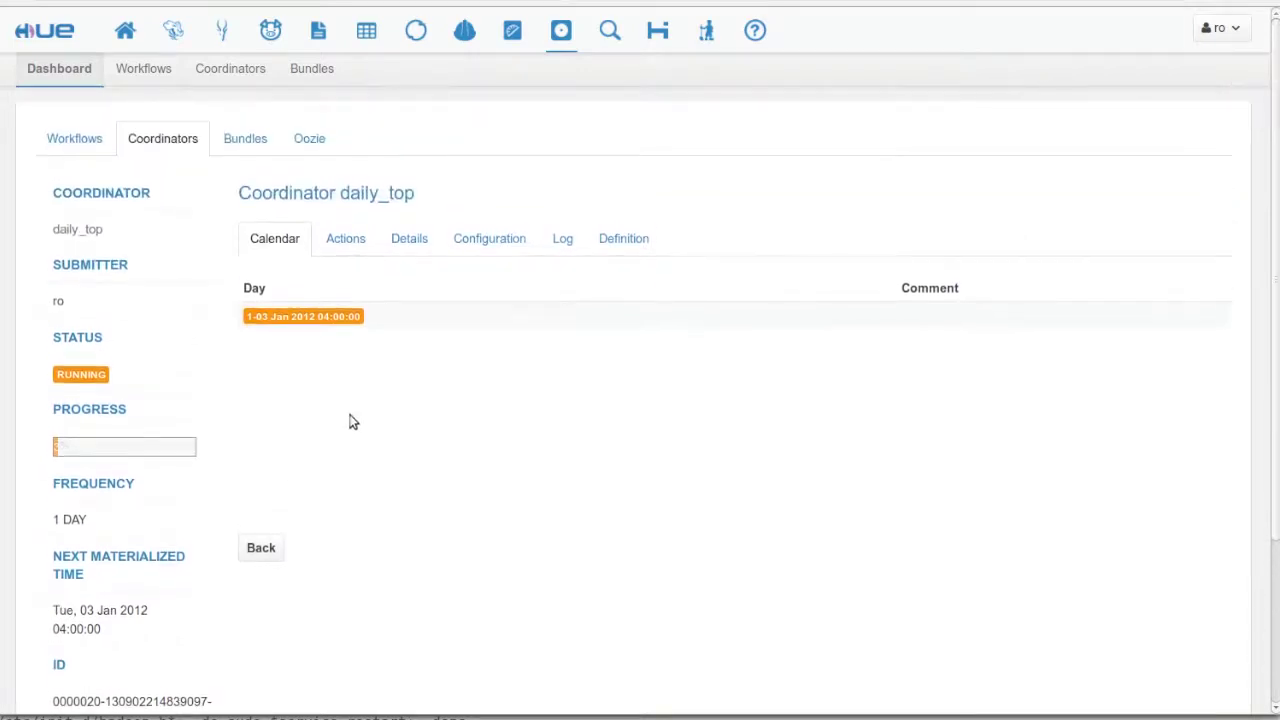
Check the coordinator's definition, log and configuration, ending on the calendar showing 03 Jan 2012 04:00.
left_click(620, 244)
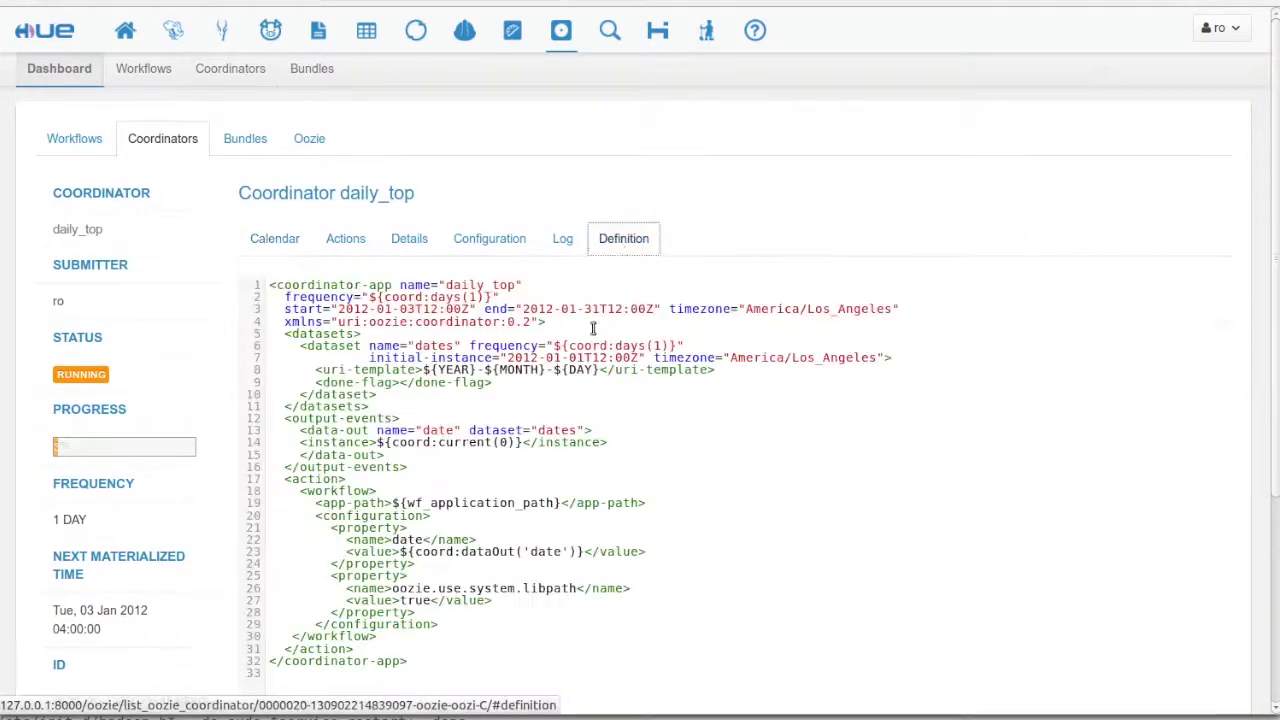
scroll(593, 328, "down", 3)
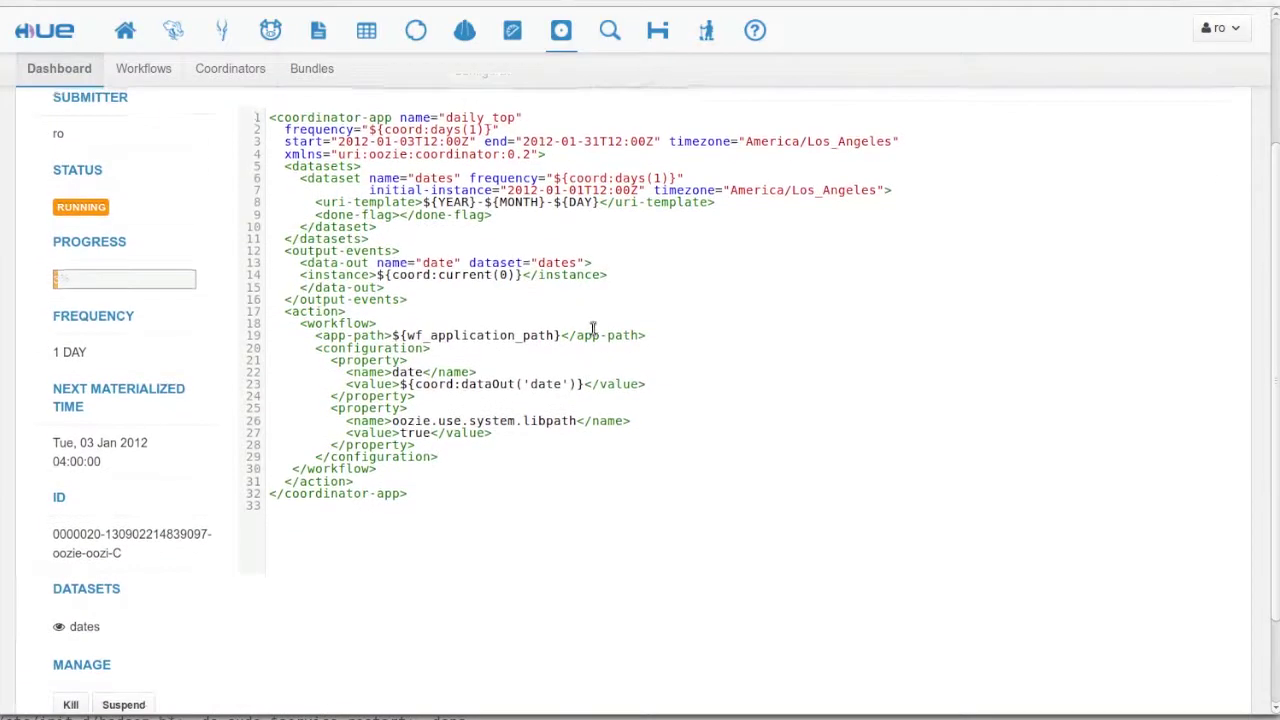
scroll(593, 328, "up", 3)
left_click(563, 242)
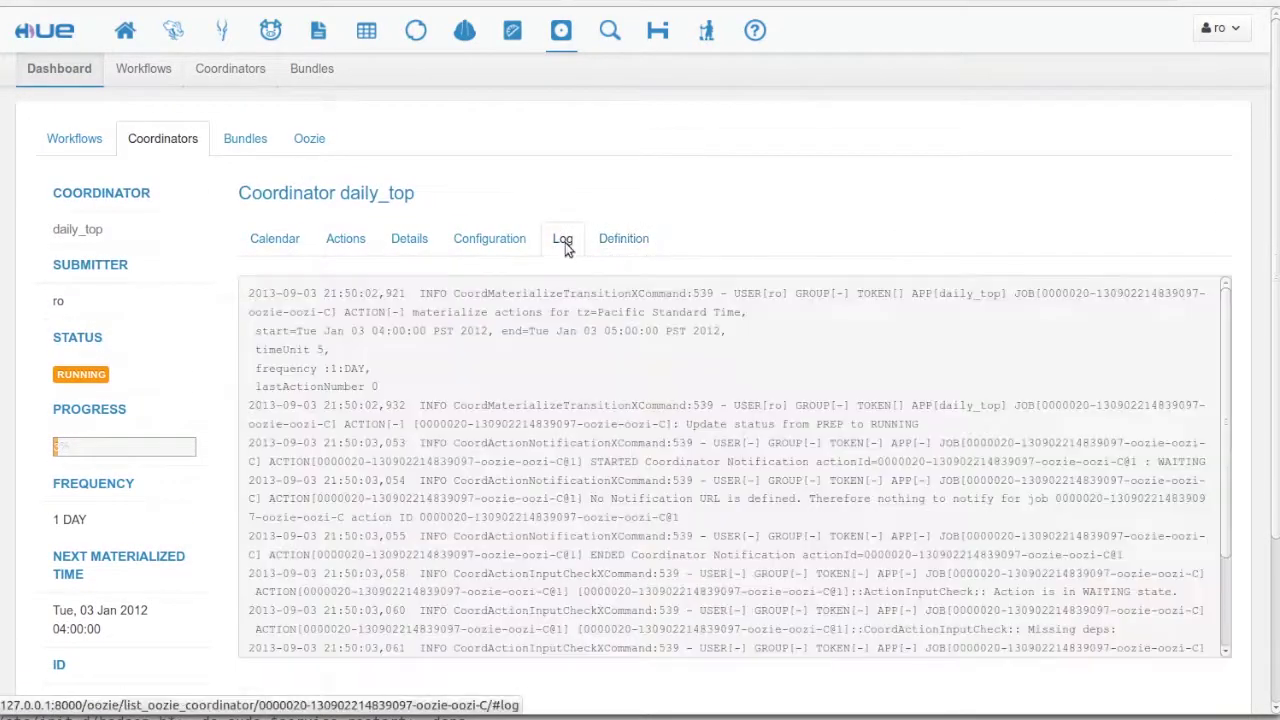
scroll(550, 387, "down", 2)
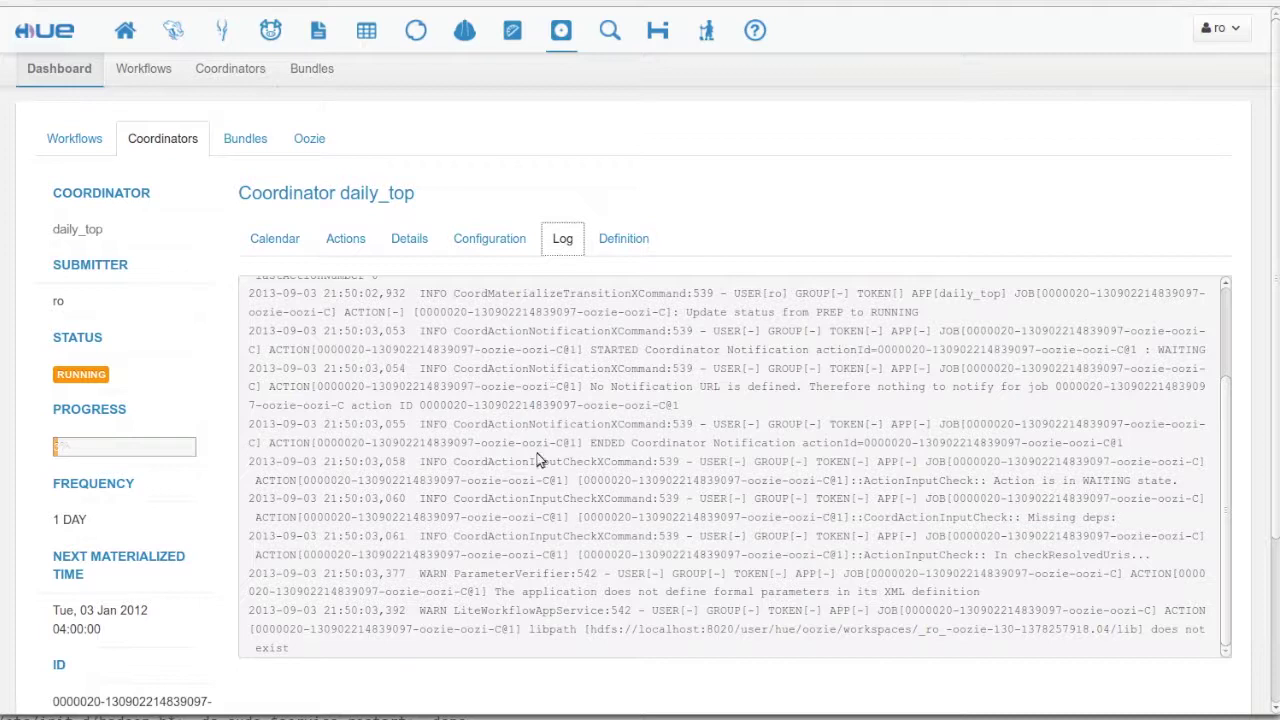
left_click(486, 243)
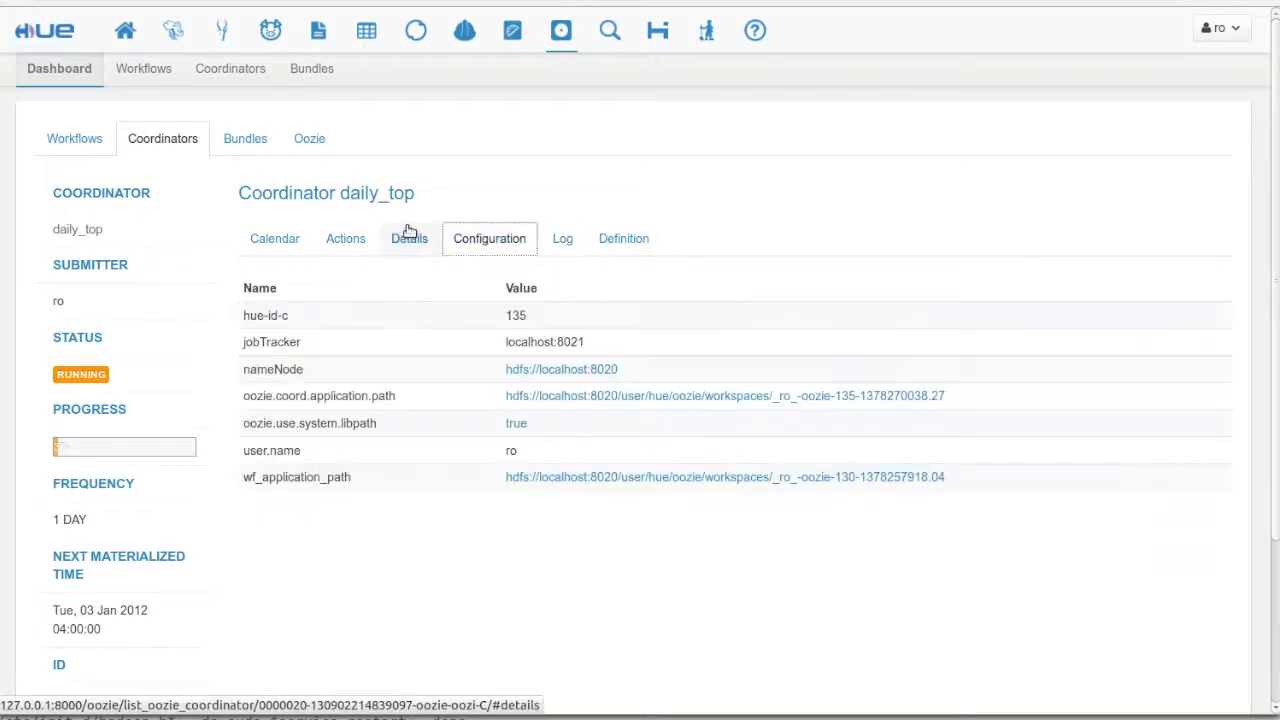
left_click(276, 243)
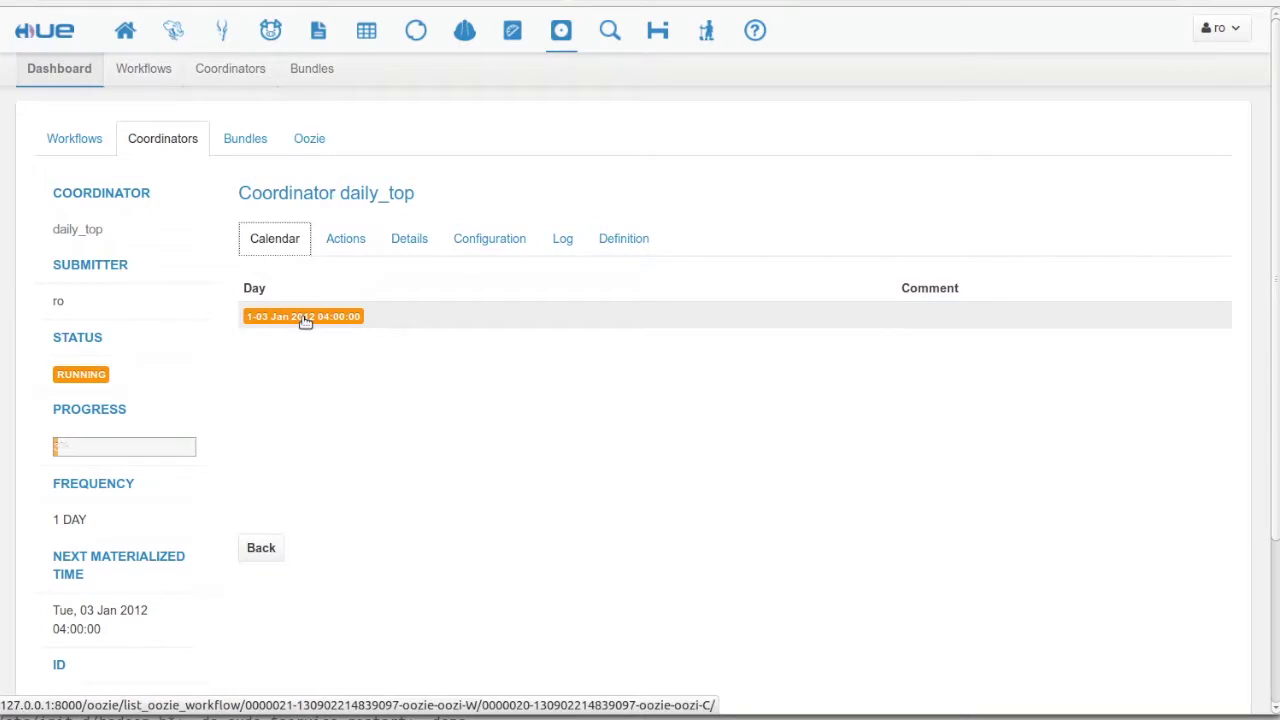
Inspect the 03 Jan 2012 top_coolest_restaurants run and its running top_cool Hive step, then return to daily_top.
left_click(305, 318)
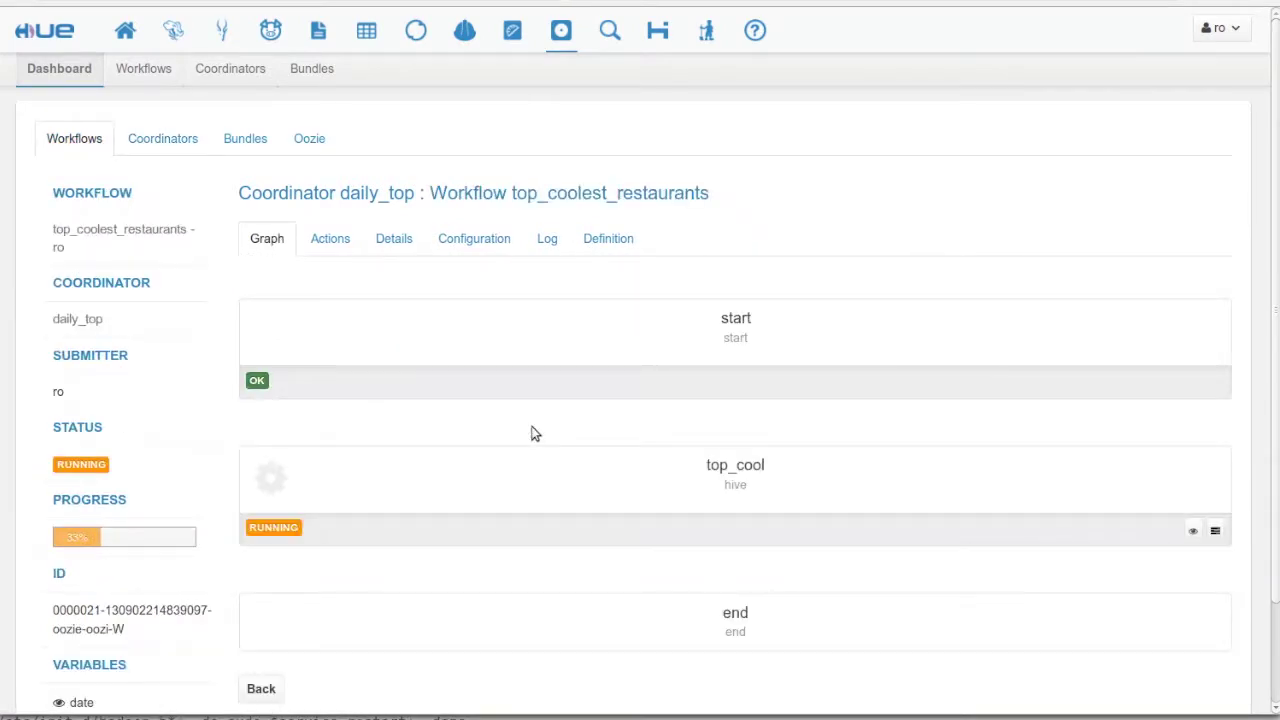
scroll(657, 589, "down", 1)
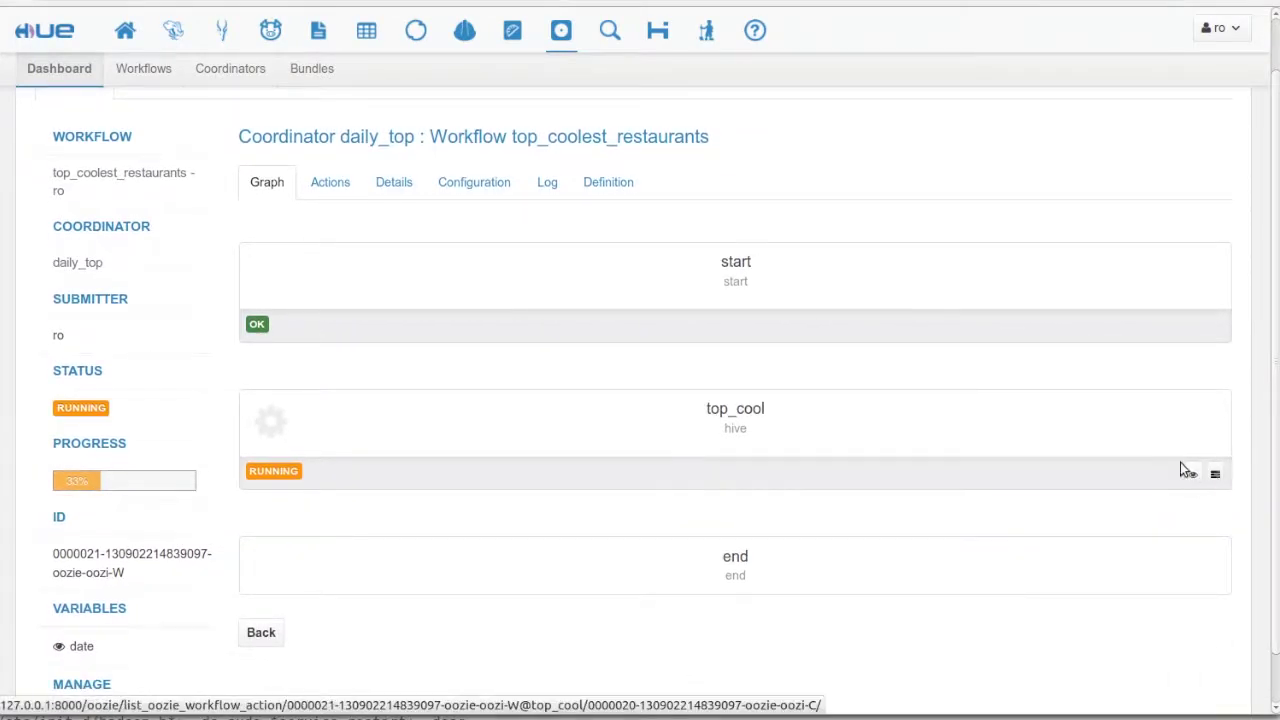
left_click(388, 138)
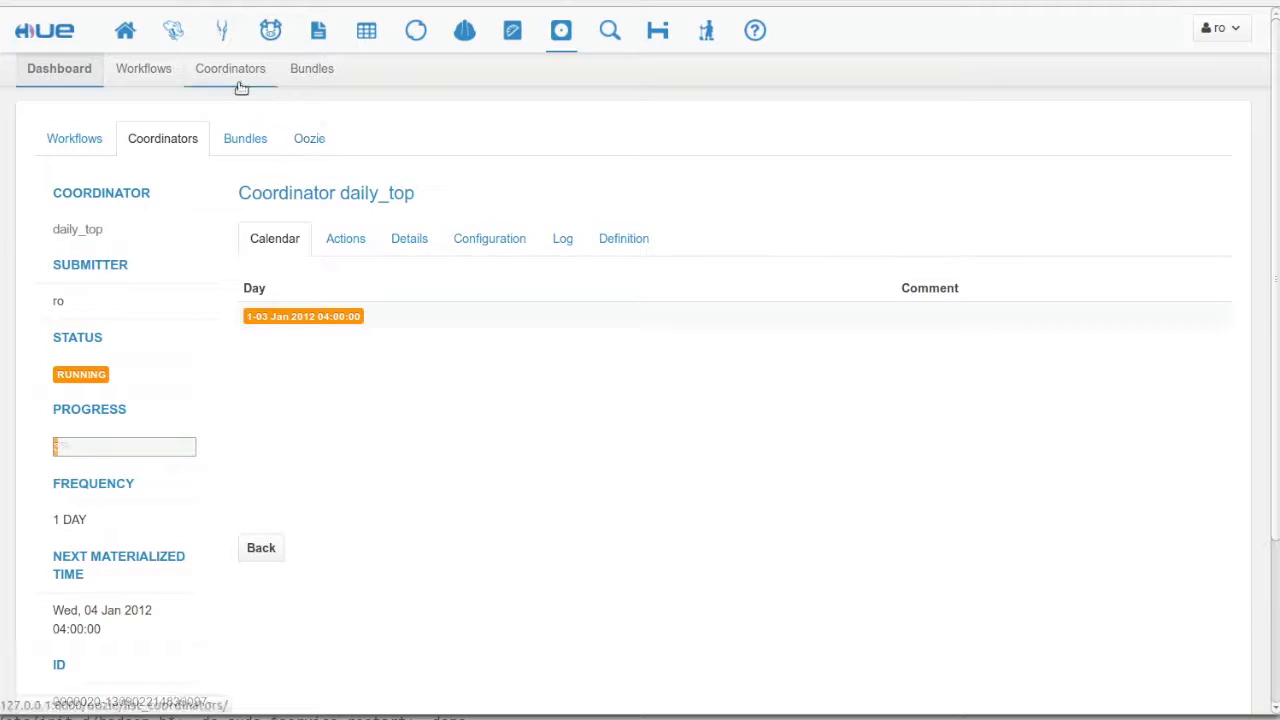
Show top_cool's sample rows sorted by date, covering 2012-01-01 through 2012-01-04.
left_click(157, 145)
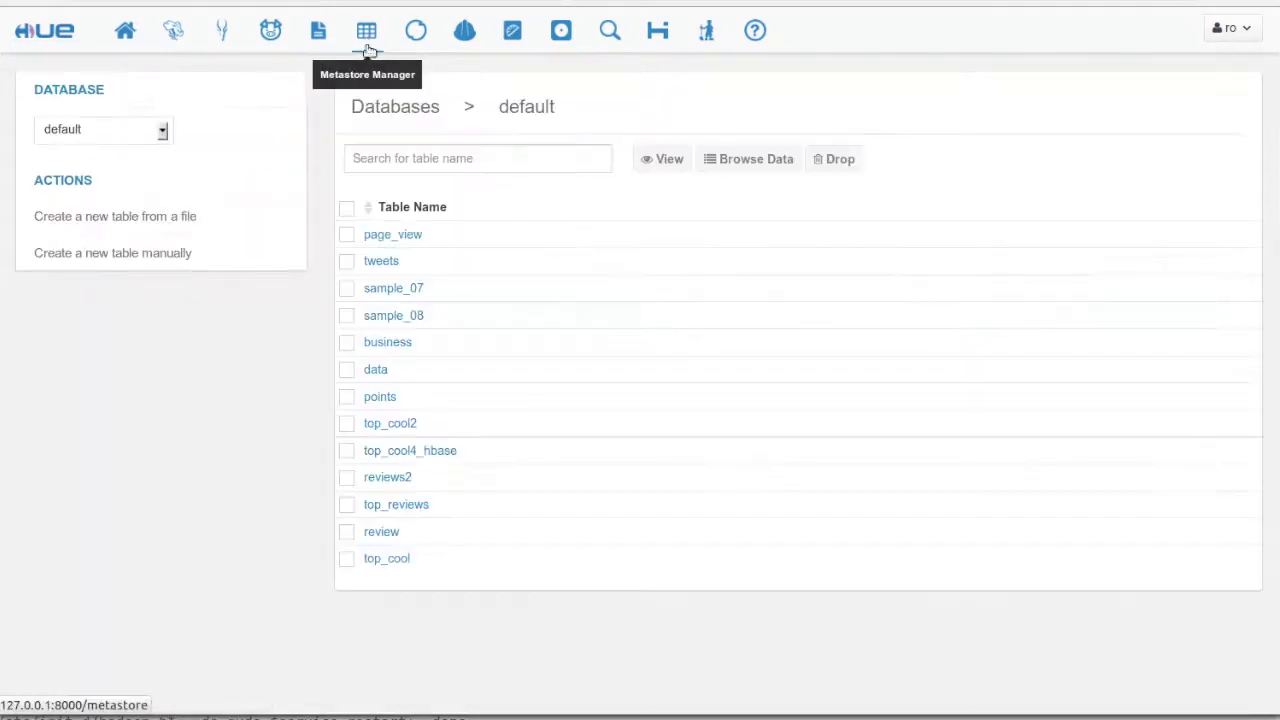
left_click(381, 562)
left_click(459, 171)
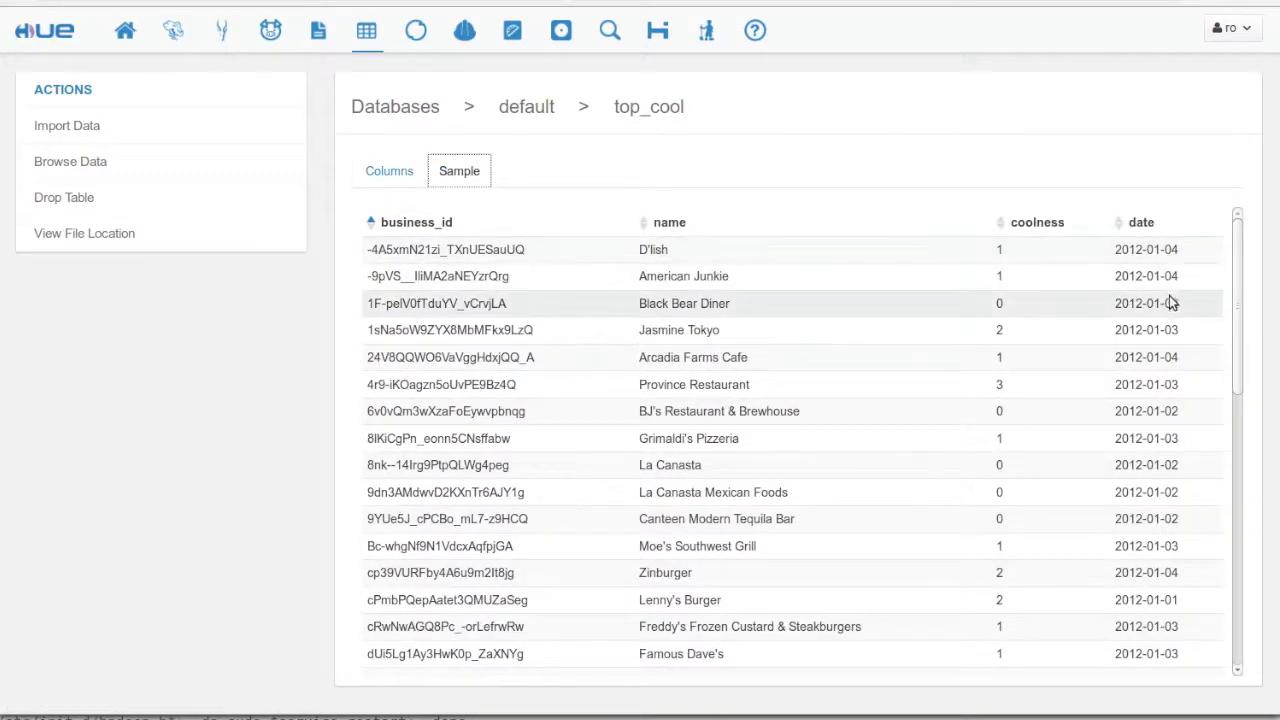
left_click(1146, 222)
scroll(1150, 300, "down", 5)
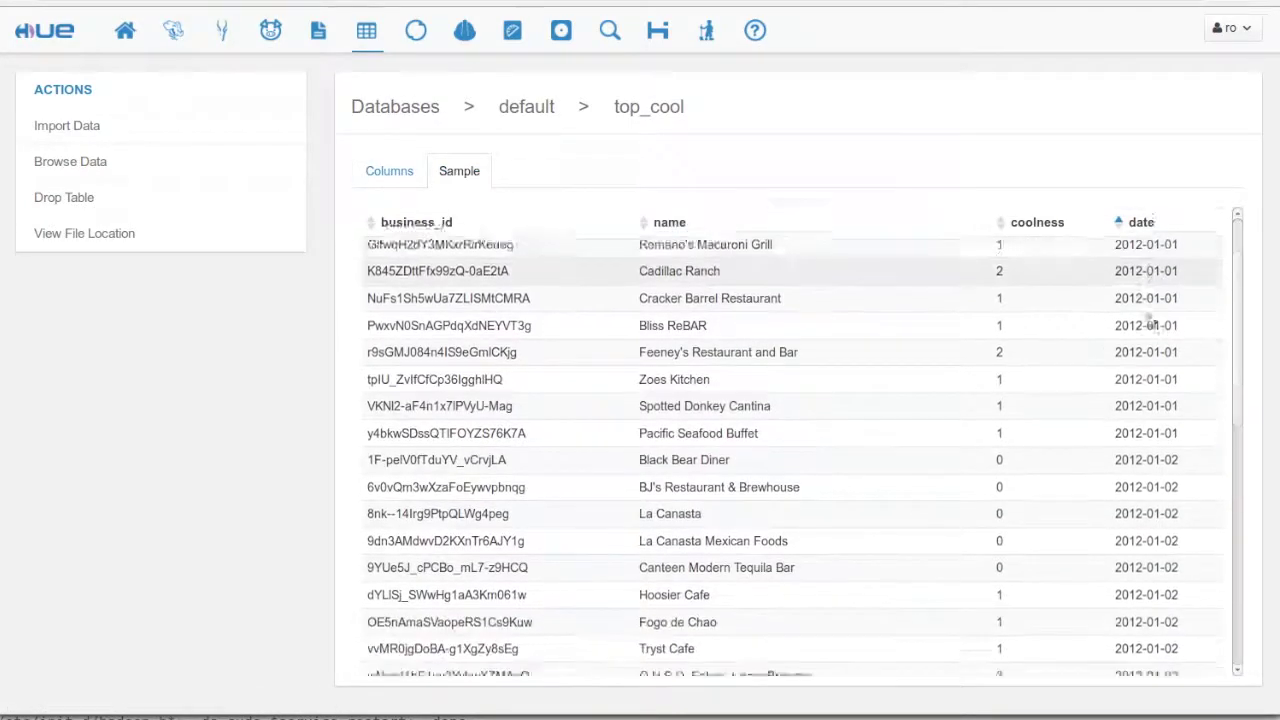
scroll(1138, 393, "down", 8)
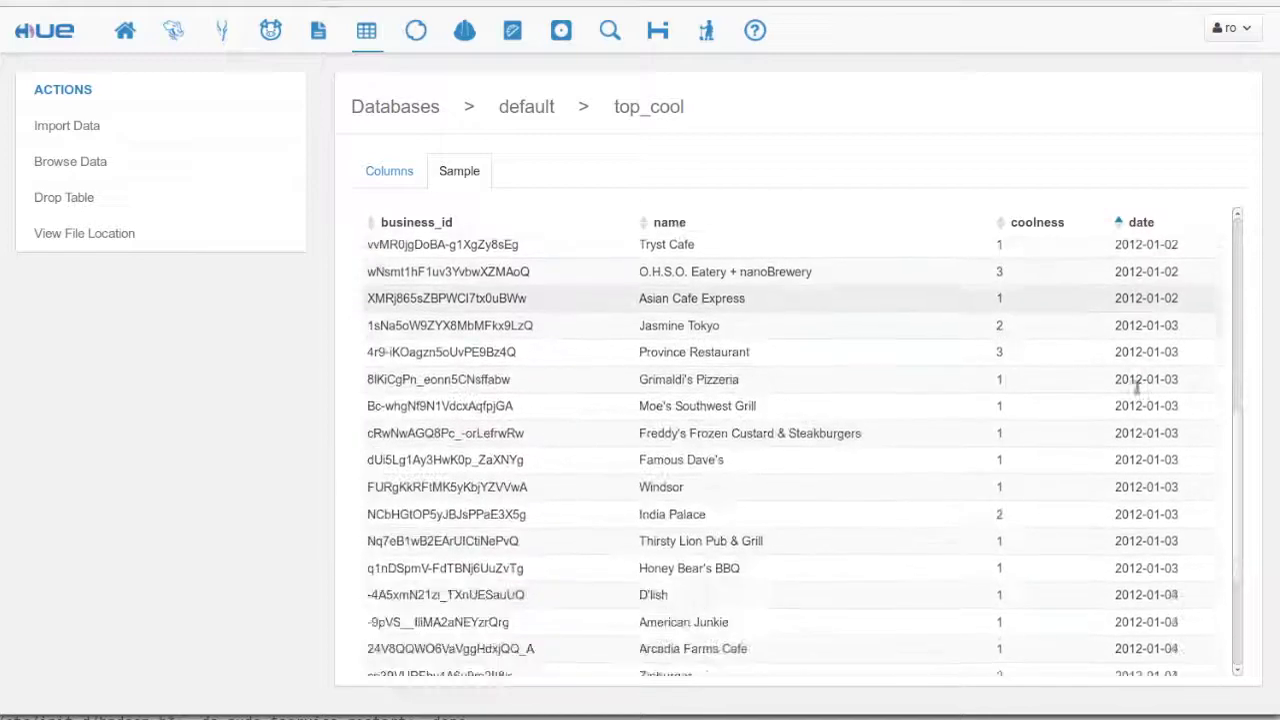